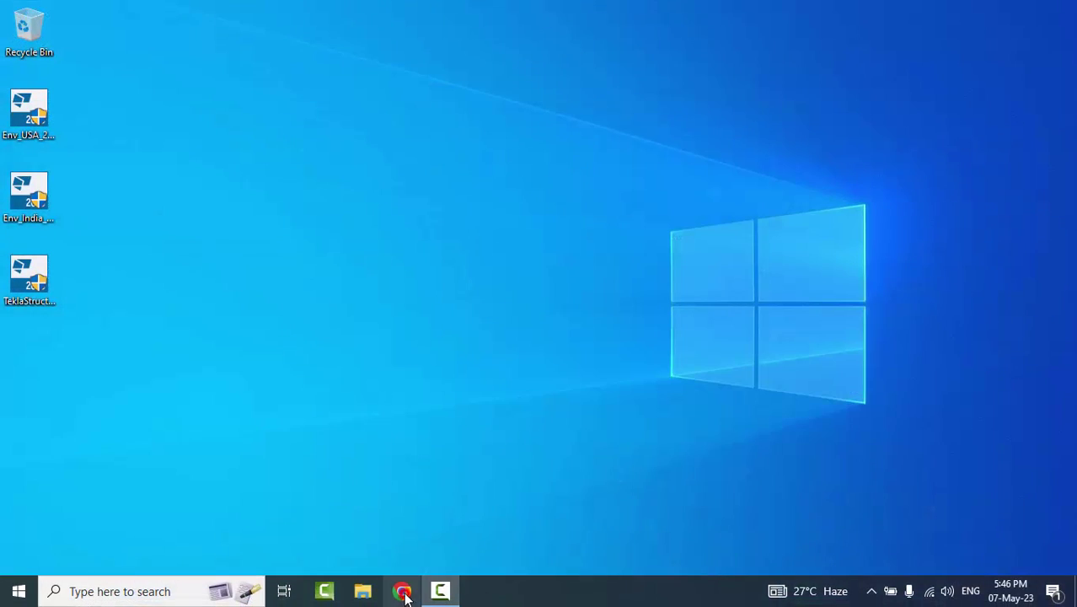
- Open google.com in Chrome and go to the Gmail sign-in page
left_click(405, 595)
left_click(159, 42)
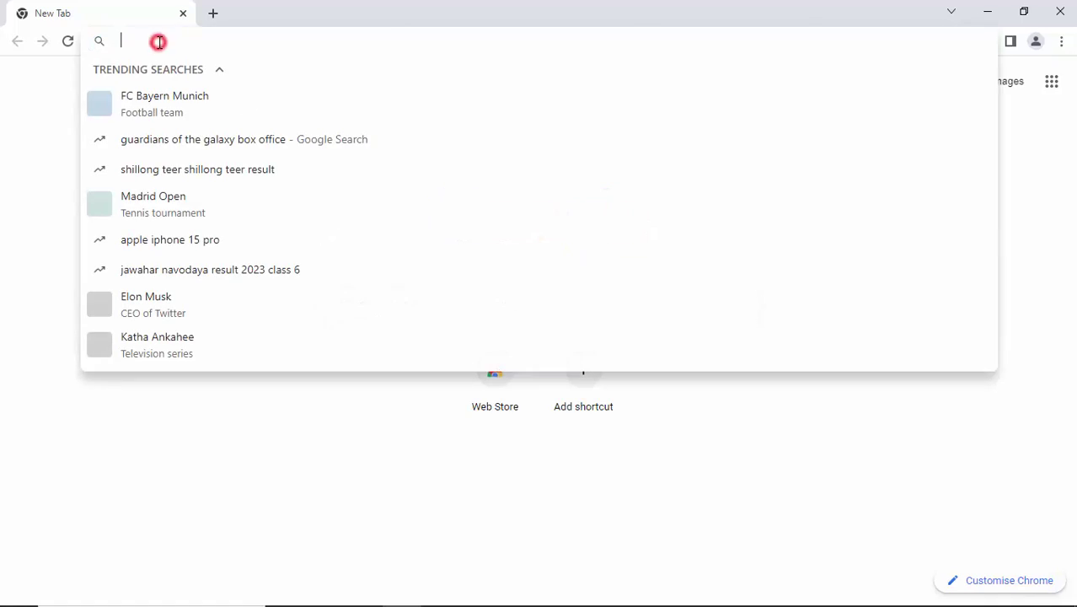
type("google.com")
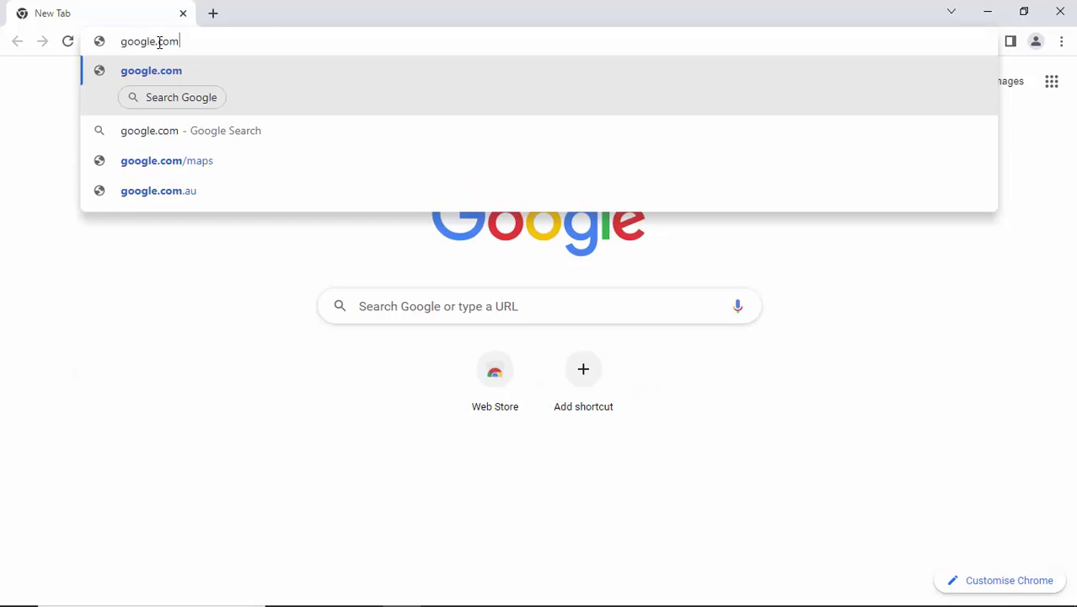
key("Return")
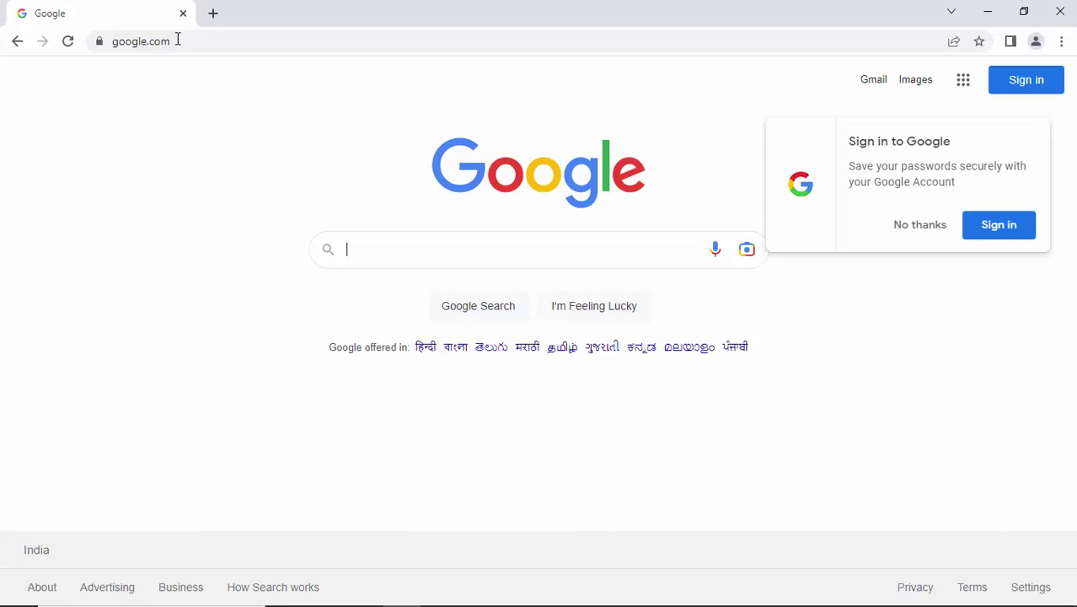
left_click(874, 80)
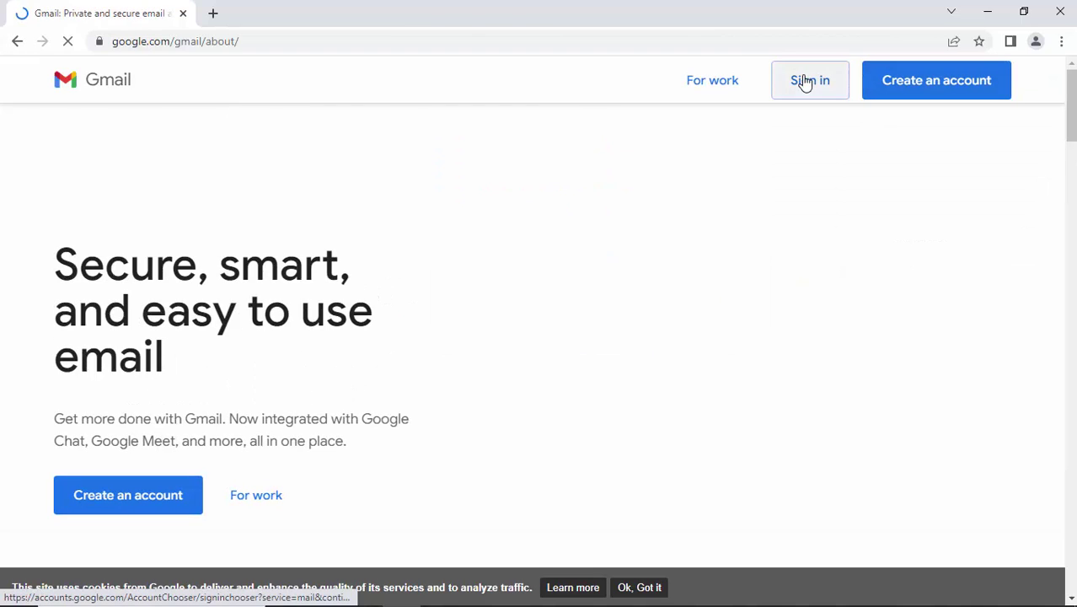
left_click(806, 79)
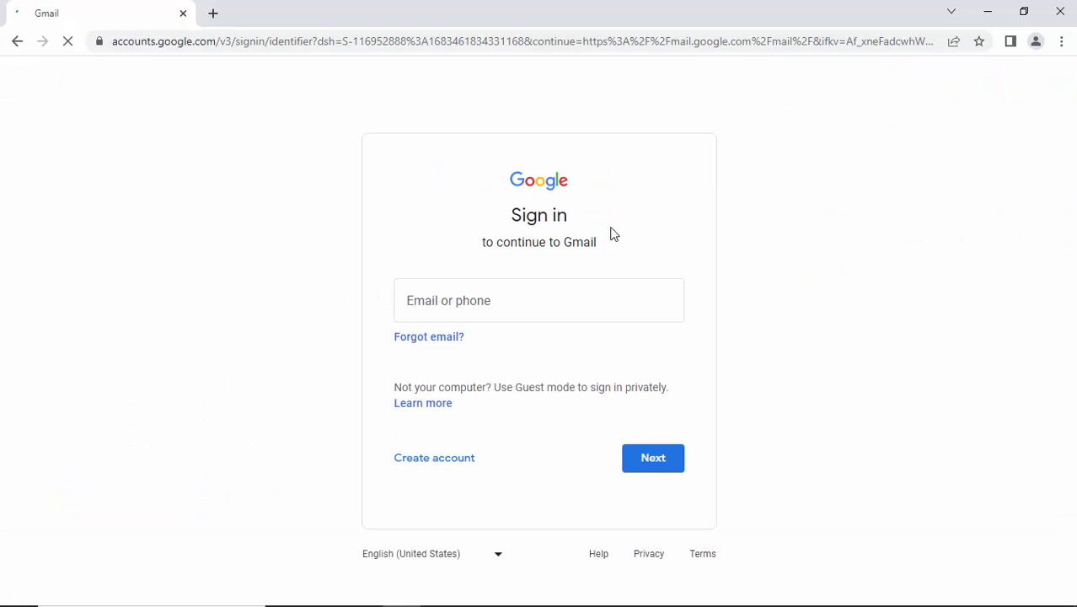
- Sign in to Gmail with the account's e-mail address and password
left_click(480, 303)
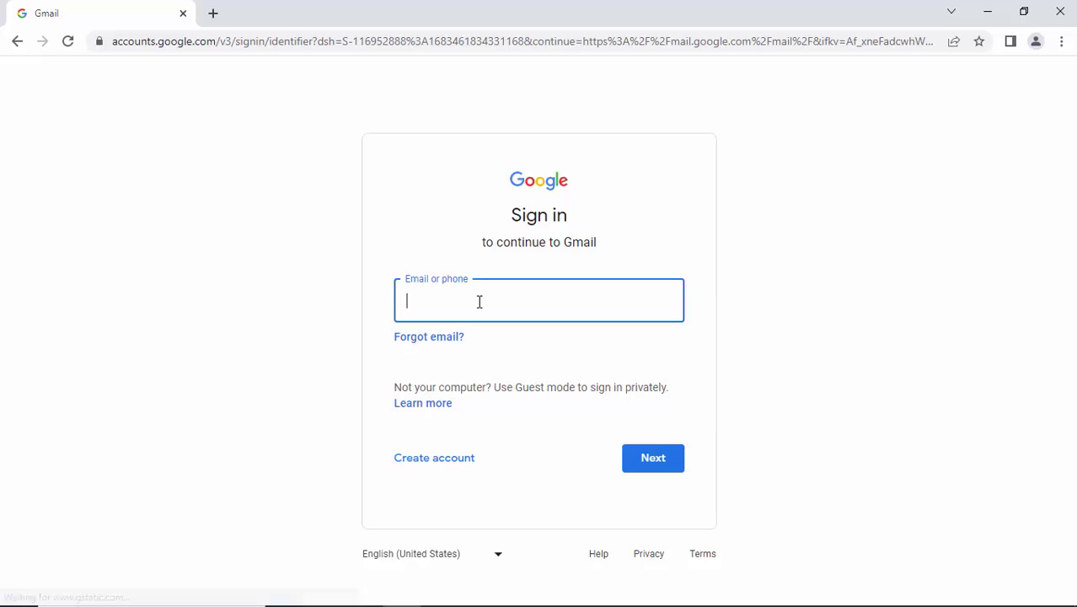
key("ctrl+v")
left_click(658, 459)
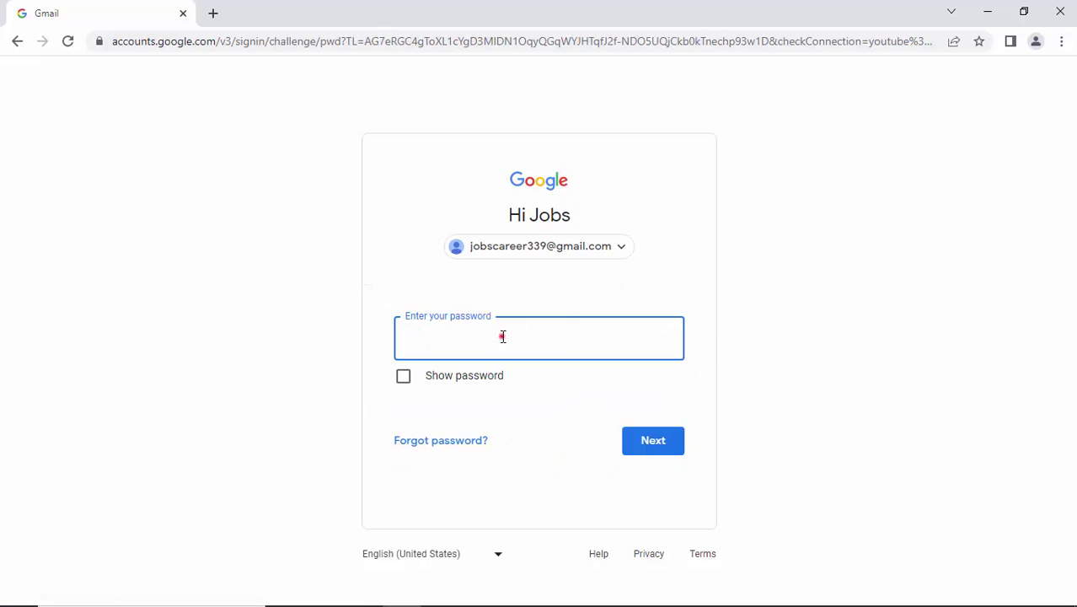
left_click(504, 339)
left_click(652, 448)
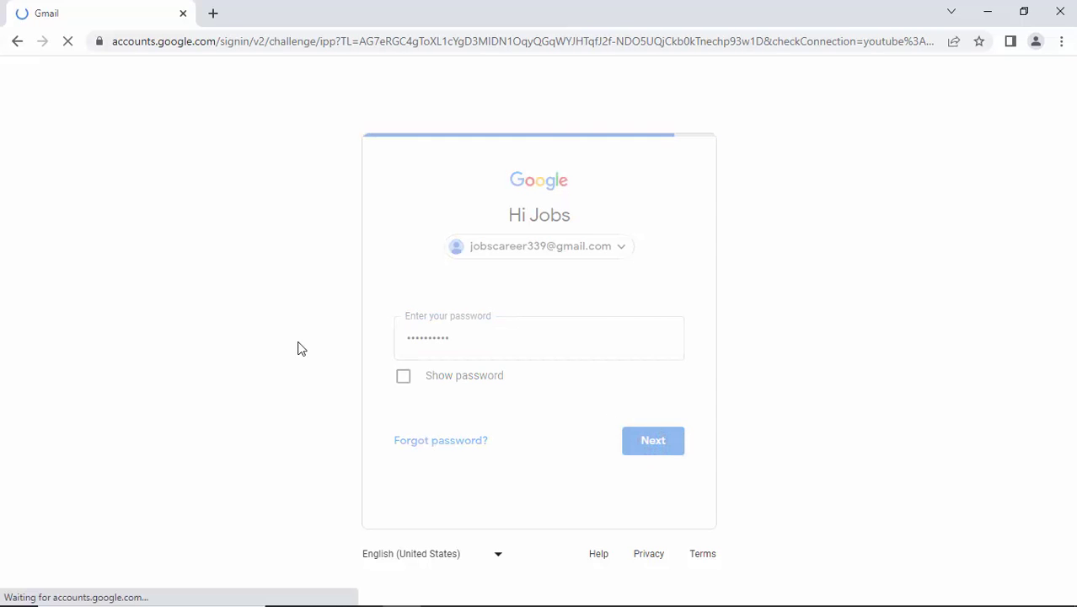
- Turn off "Don't ask again on this device" and request the 2-step verification code by text at the second listed phone number
left_click(397, 478)
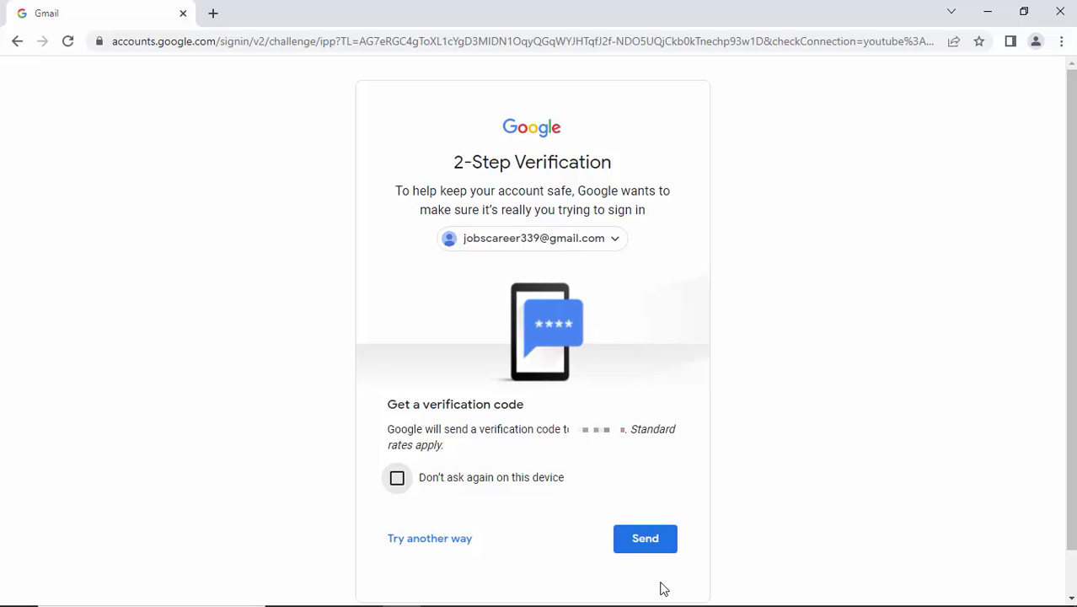
left_click(652, 541)
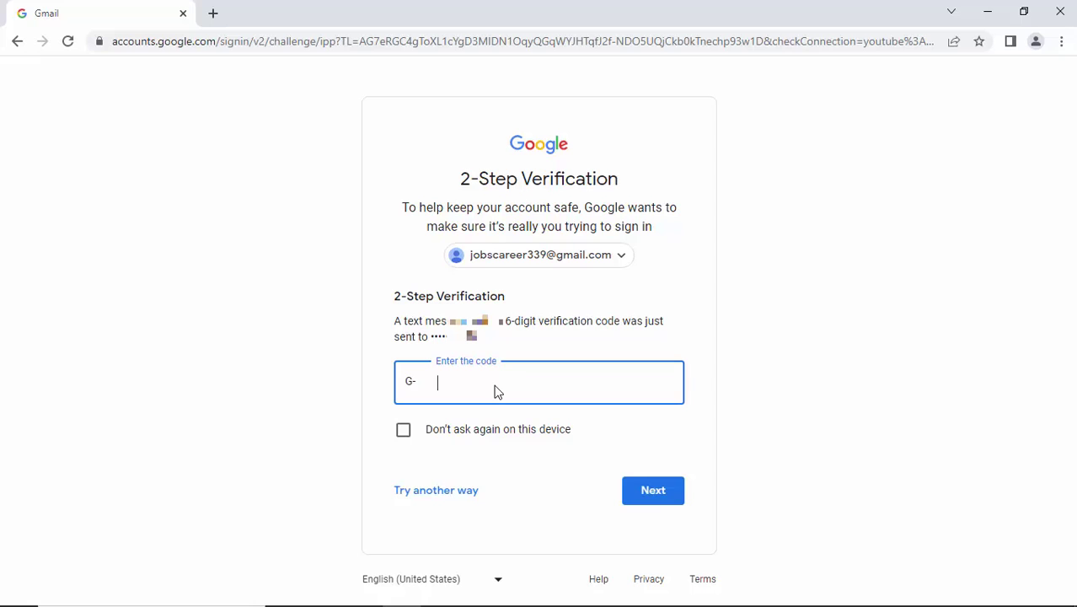
left_click(502, 380)
left_click(473, 490)
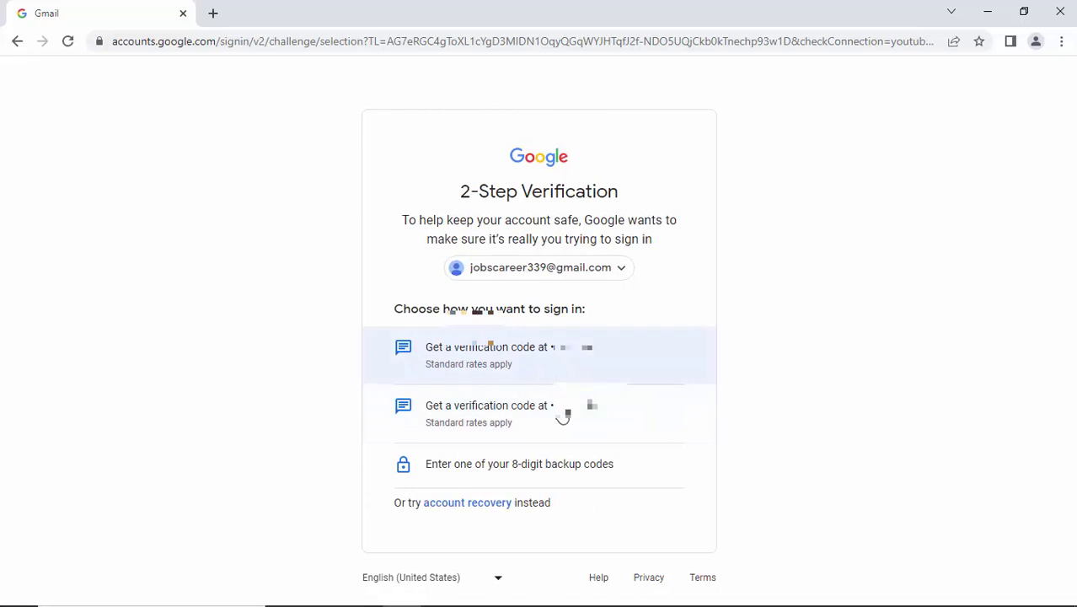
left_click(557, 414)
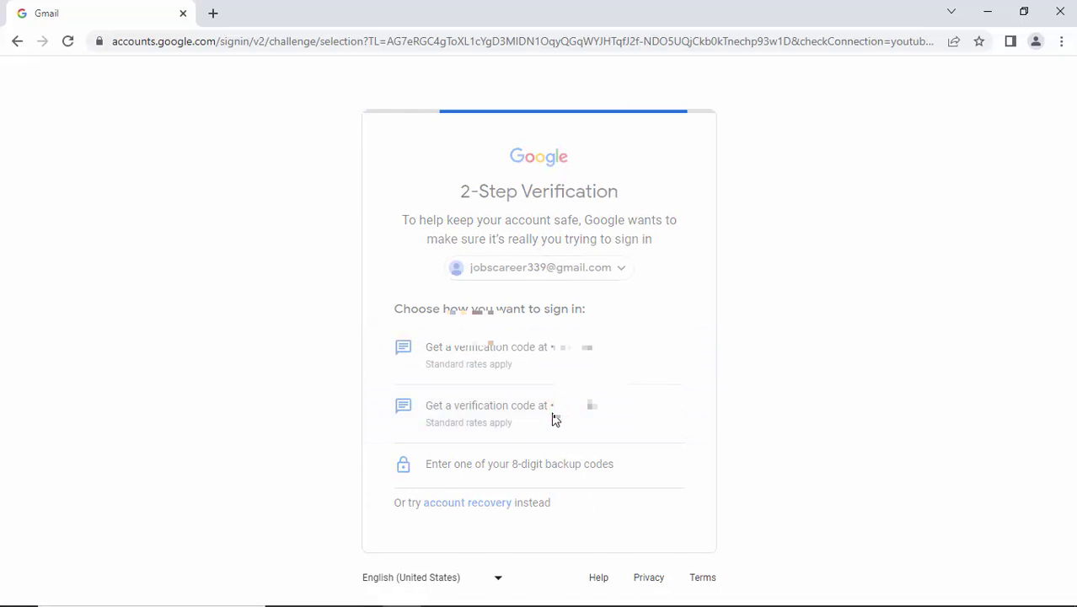
- Turn off "Don't ask again on this device", enter the 2-step verification code and submit it to reach the inbox
left_click(405, 428)
left_click(465, 382)
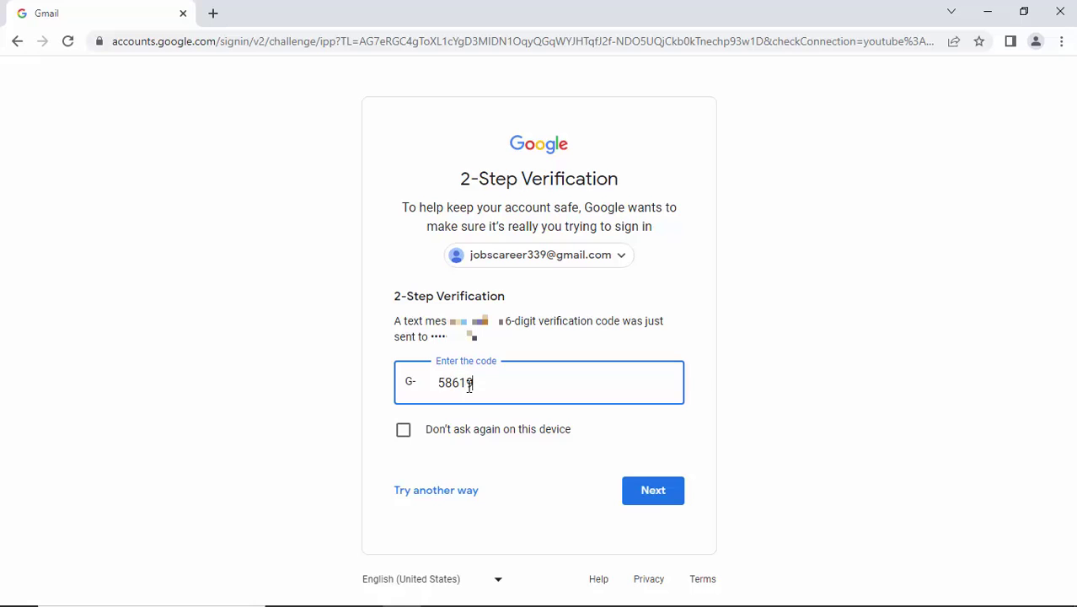
left_click(645, 492)
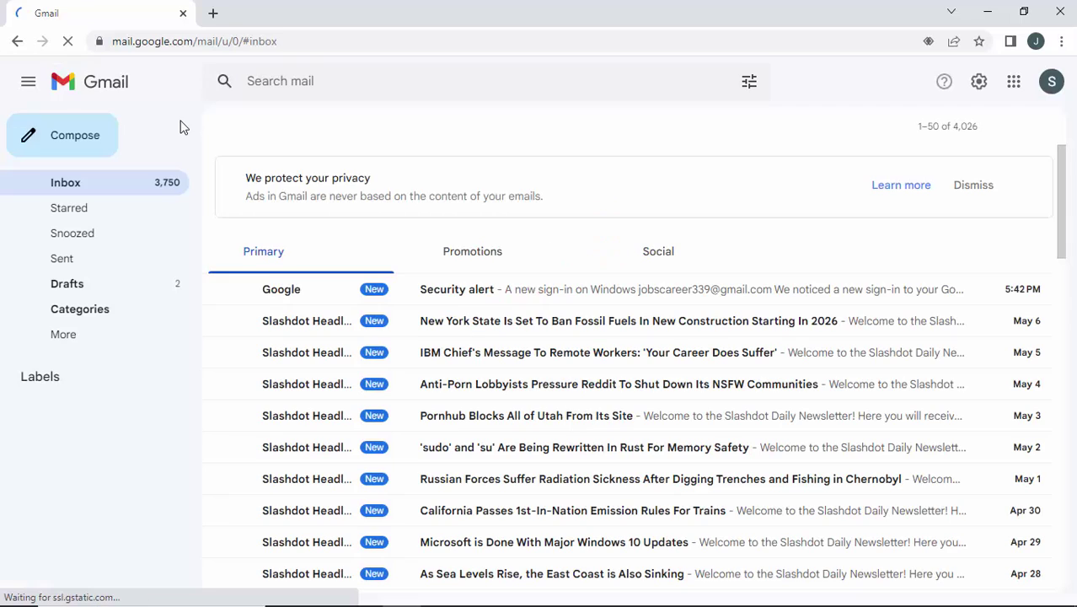
- Replace the Gmail tab with a new tab and load google.com in it
left_click(214, 14)
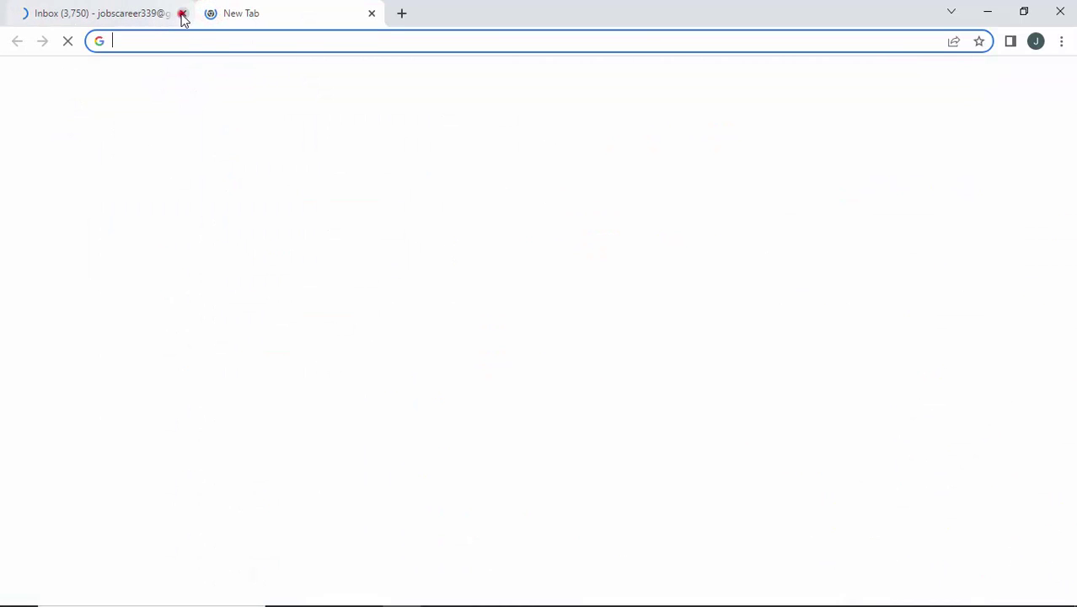
left_click(173, 40)
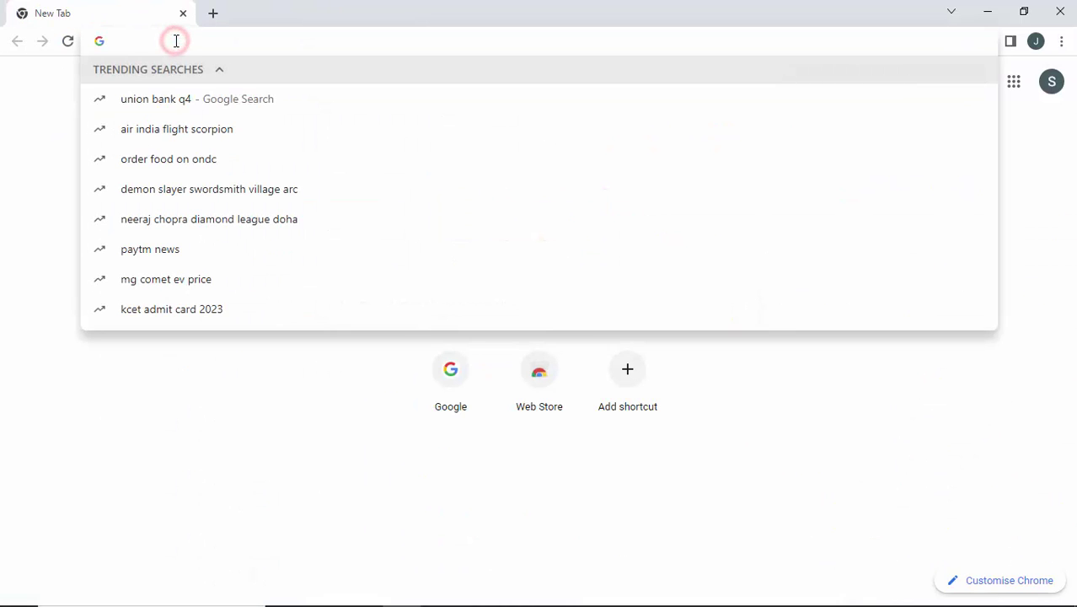
type("google.com")
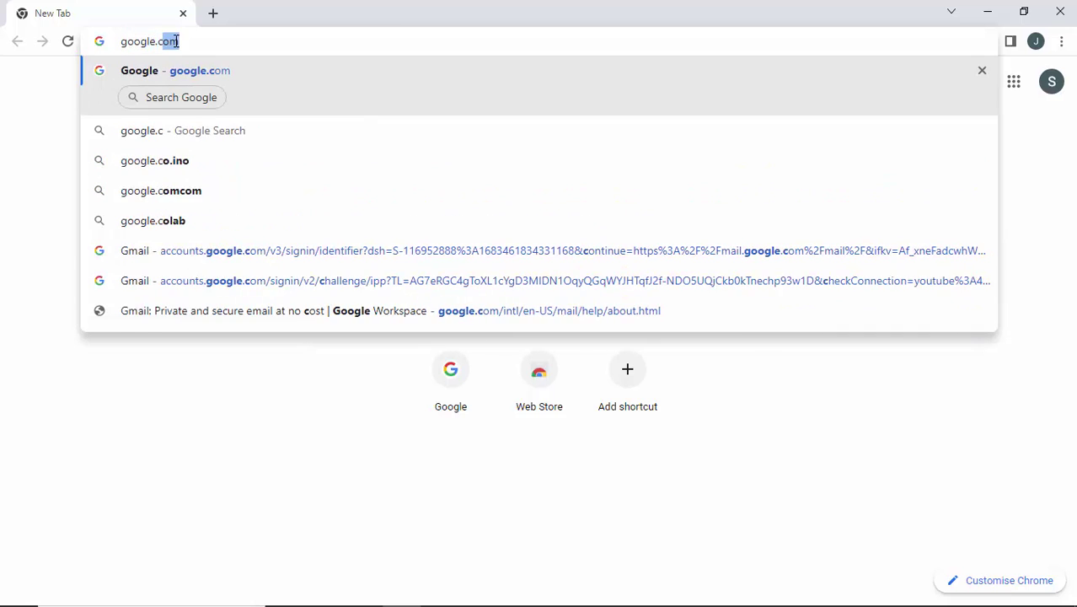
key("Return")
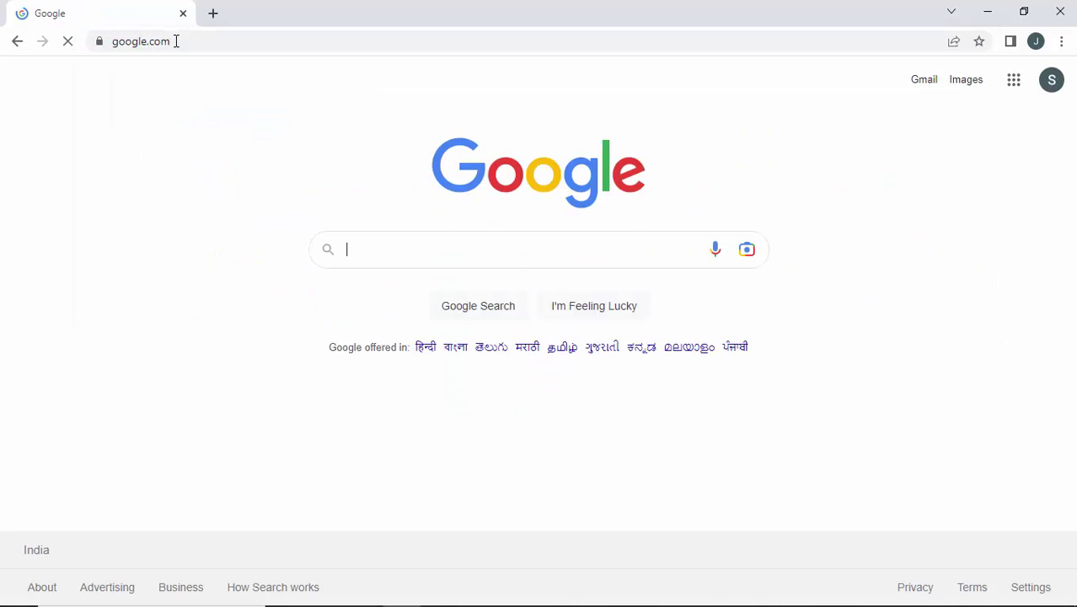
- Search Google for "tekla download student" and open the Tekla Structures For Students result
left_click(386, 248)
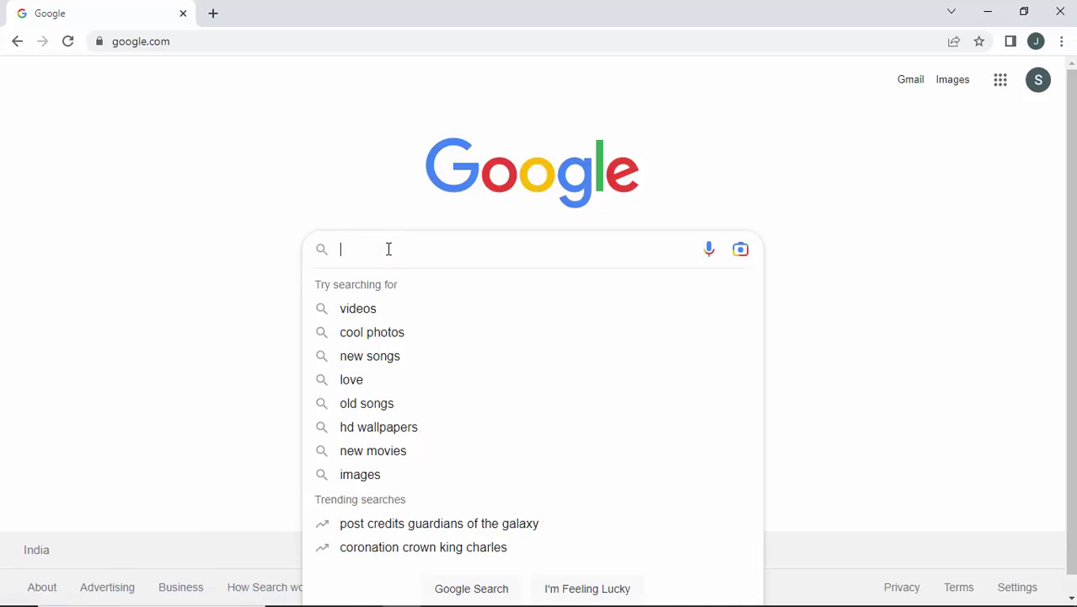
type("tekla s")
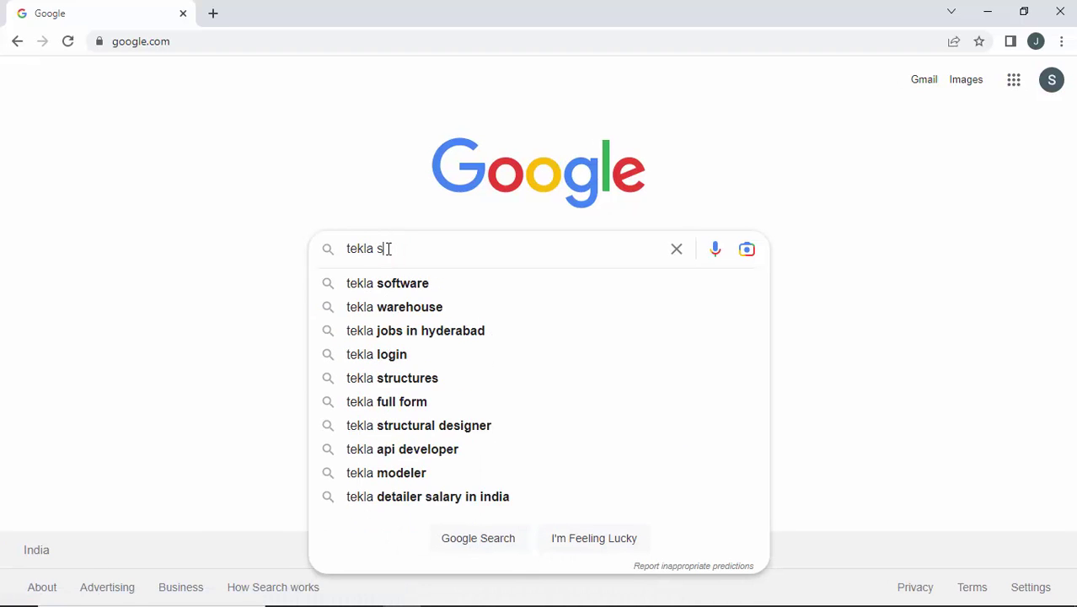
key("BackSpace")
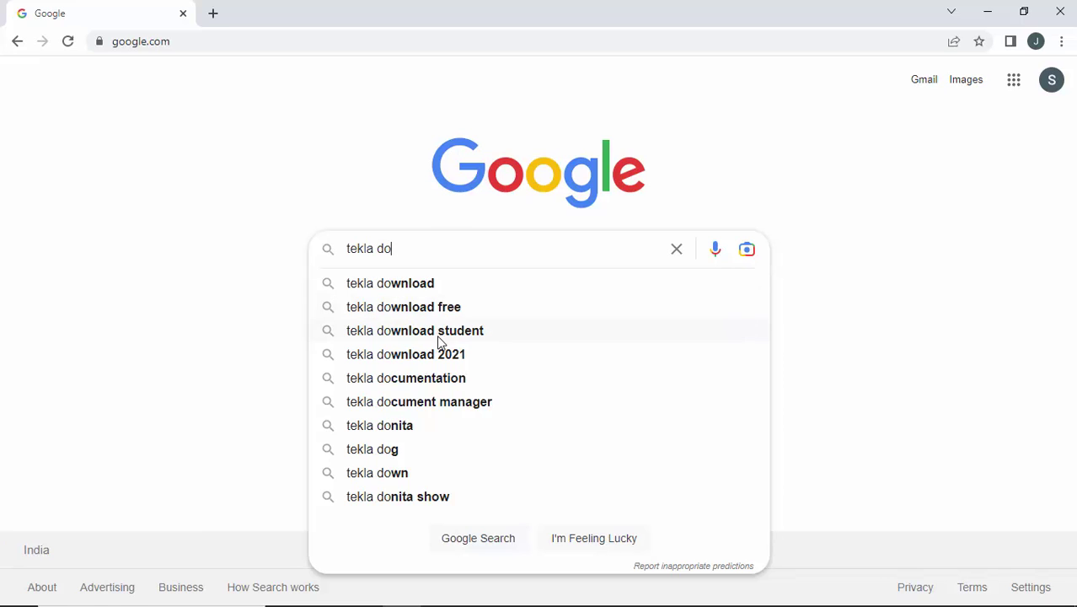
left_click(437, 338)
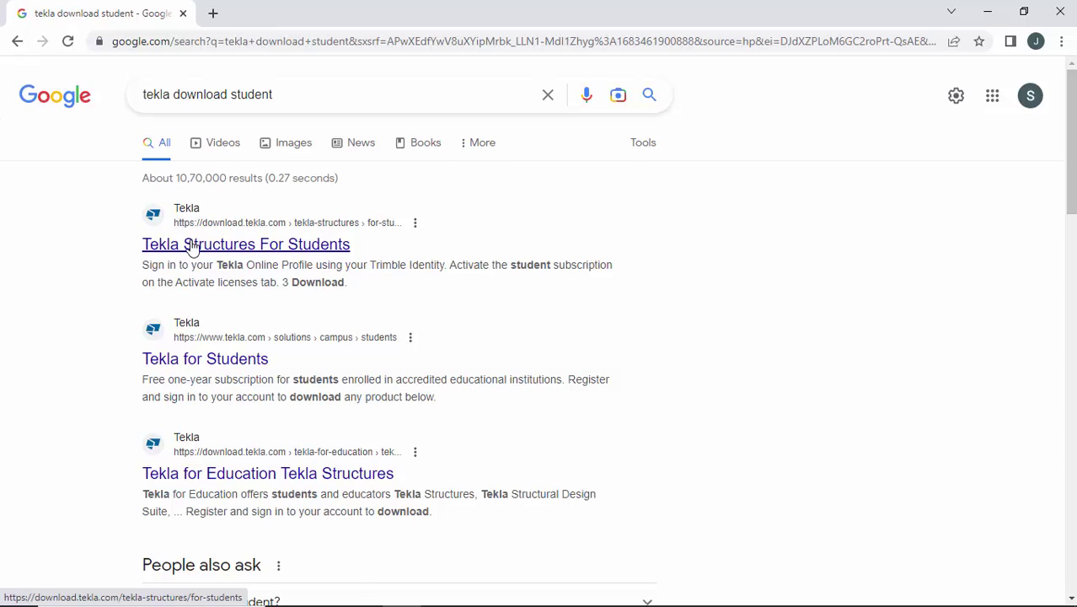
left_click(312, 246)
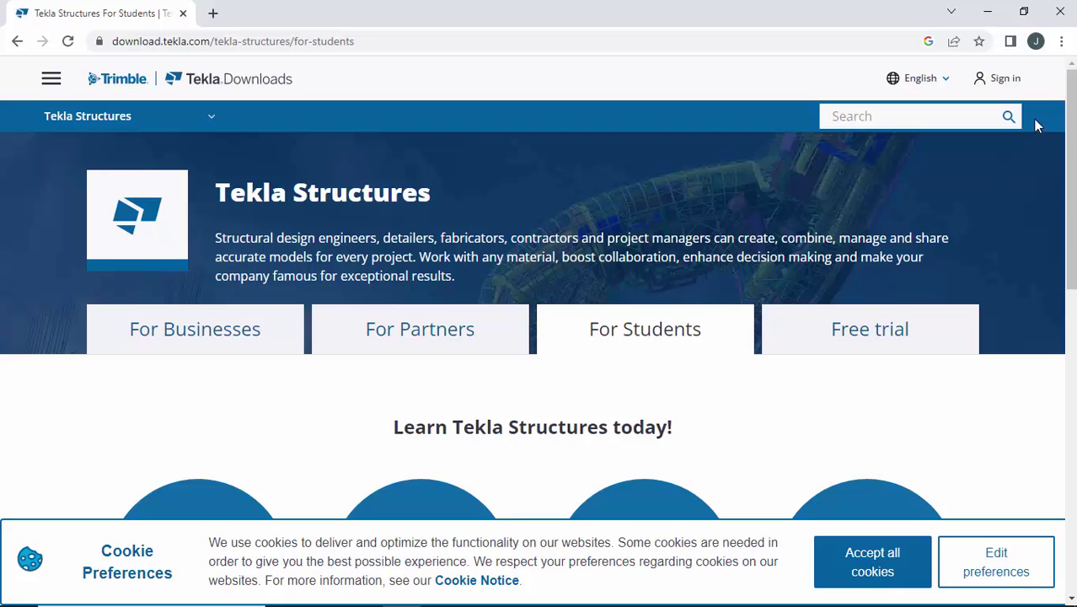
- Start signing in to Tekla Downloads with Google, choosing the already signed-in Google account
left_click(1002, 78)
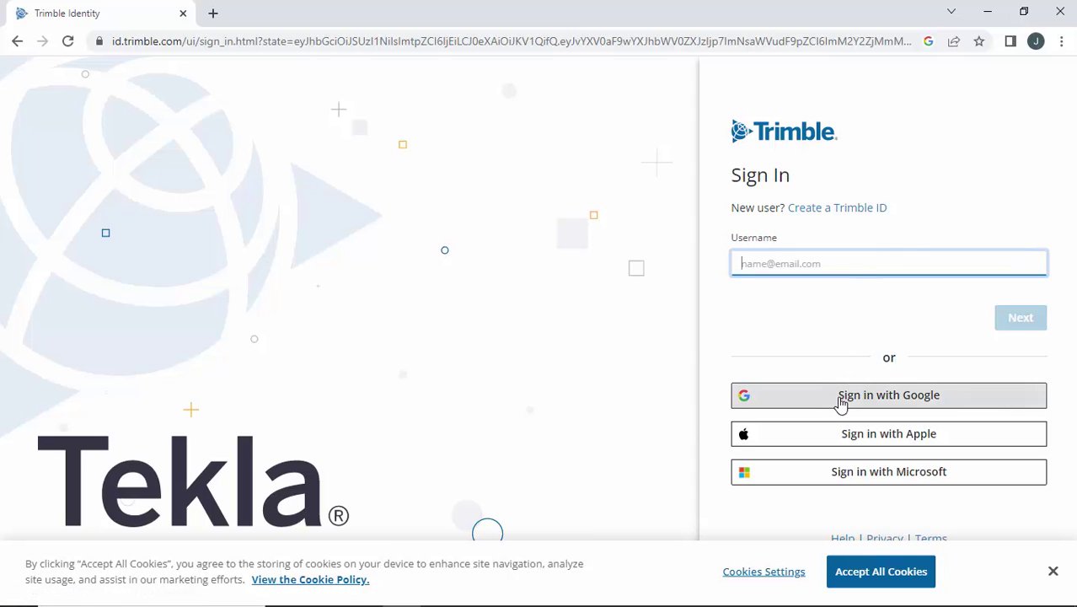
left_click(908, 407)
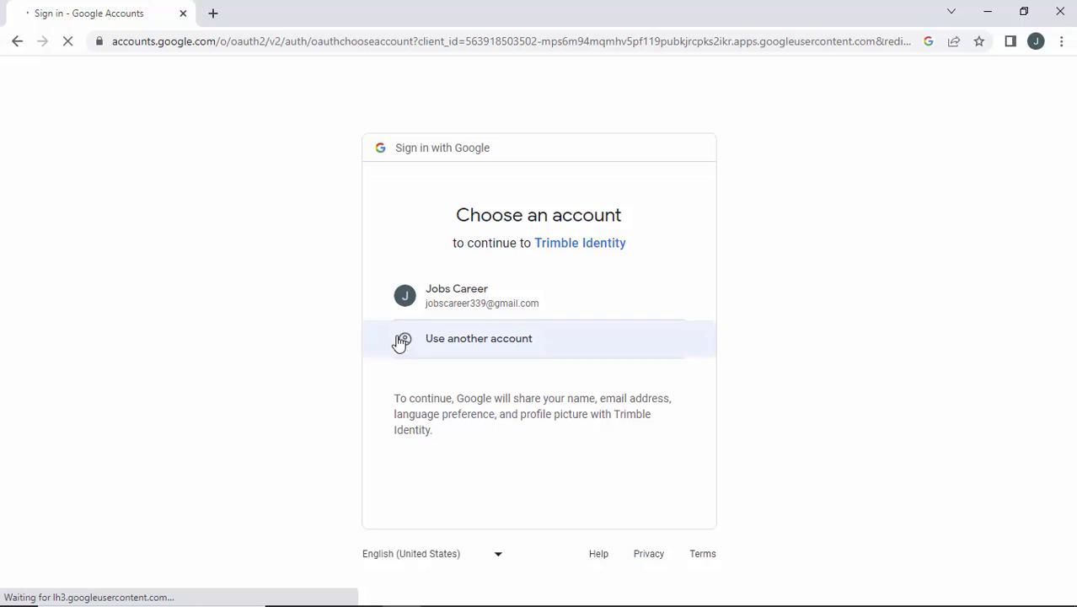
left_click(483, 301)
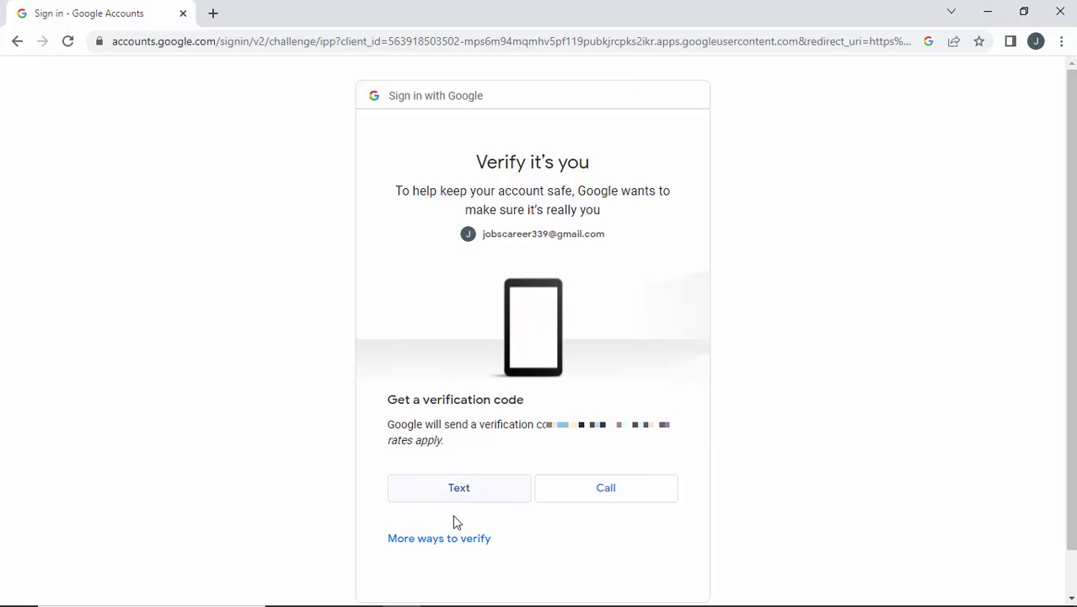
- Verify the Google account with a code texted to the second listed phone number, entering the verification code
left_click(431, 547)
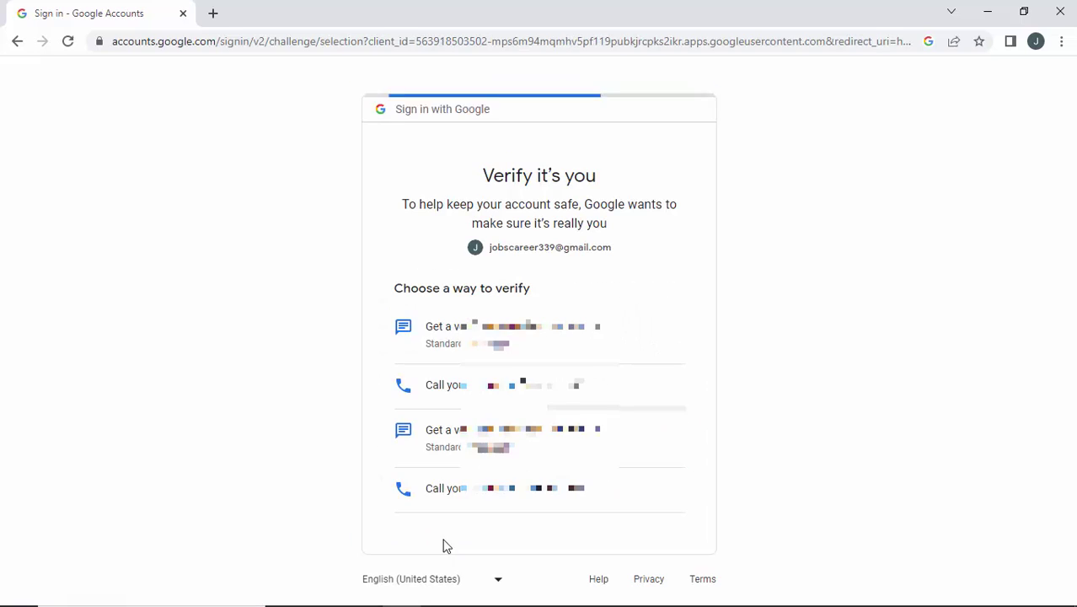
left_click(509, 446)
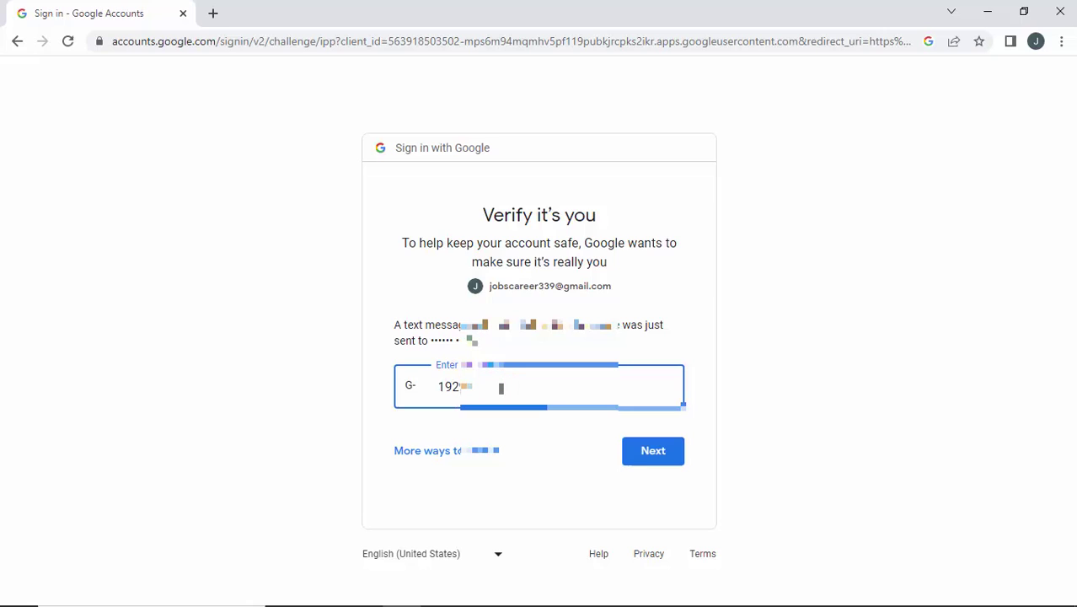
left_click(651, 448)
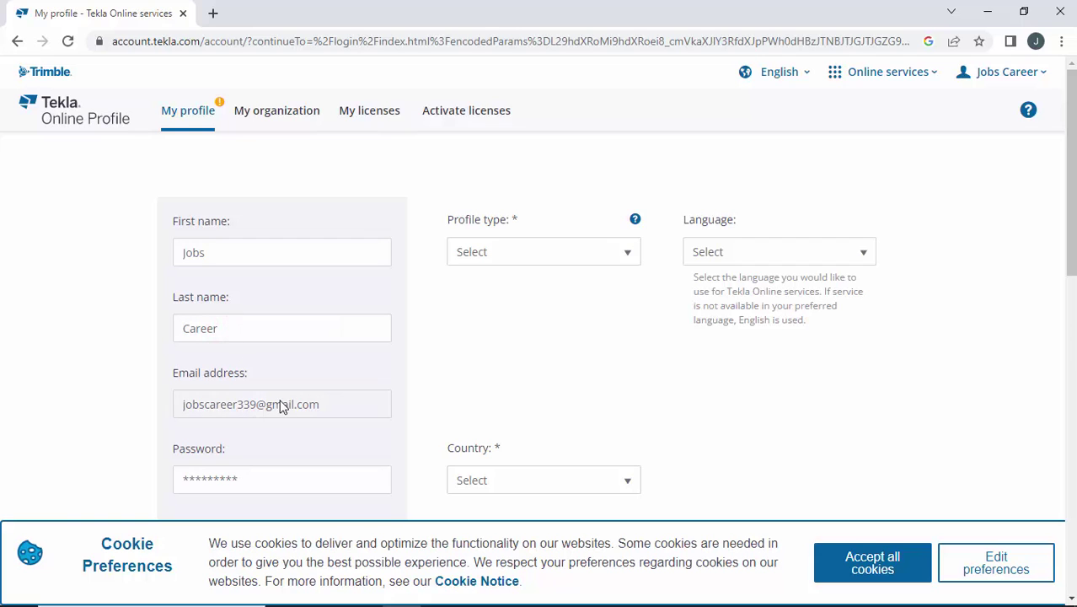
- Review the personal details on the Tekla Online Profile and open the Trimble Identity for editing
scroll(308, 379, "down", 2)
scroll(294, 340, "up", 2)
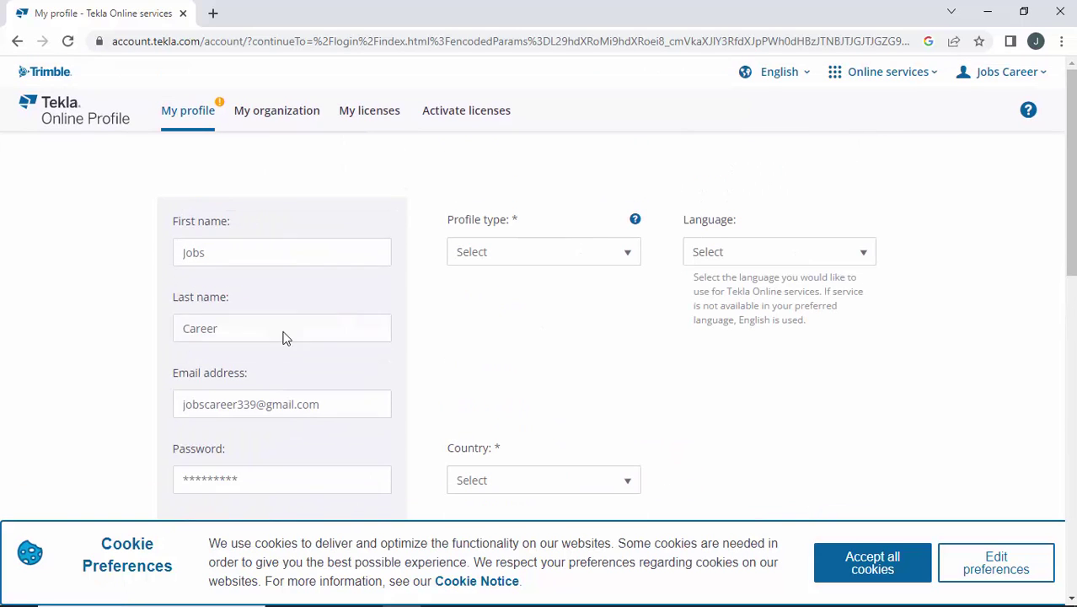
scroll(260, 292, "down", 1)
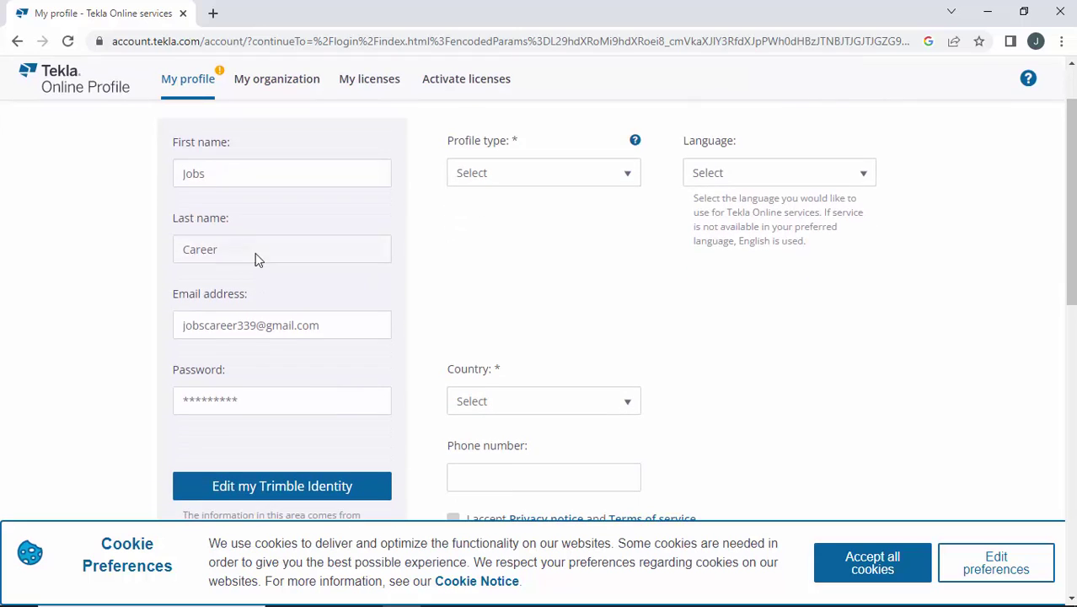
scroll(274, 214, "up", 1)
scroll(288, 235, "down", 2)
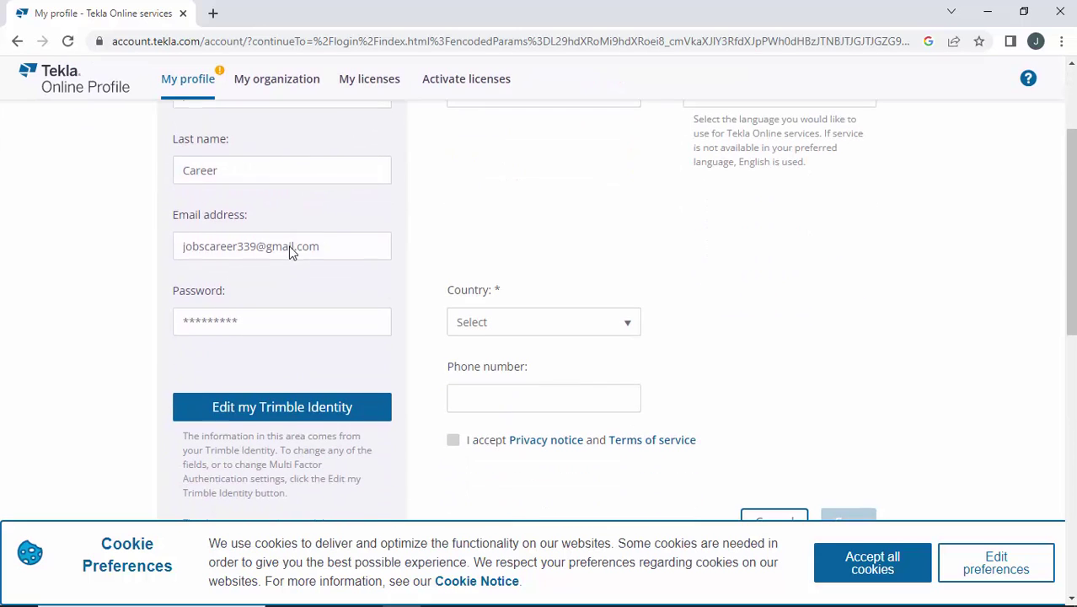
left_click(254, 411)
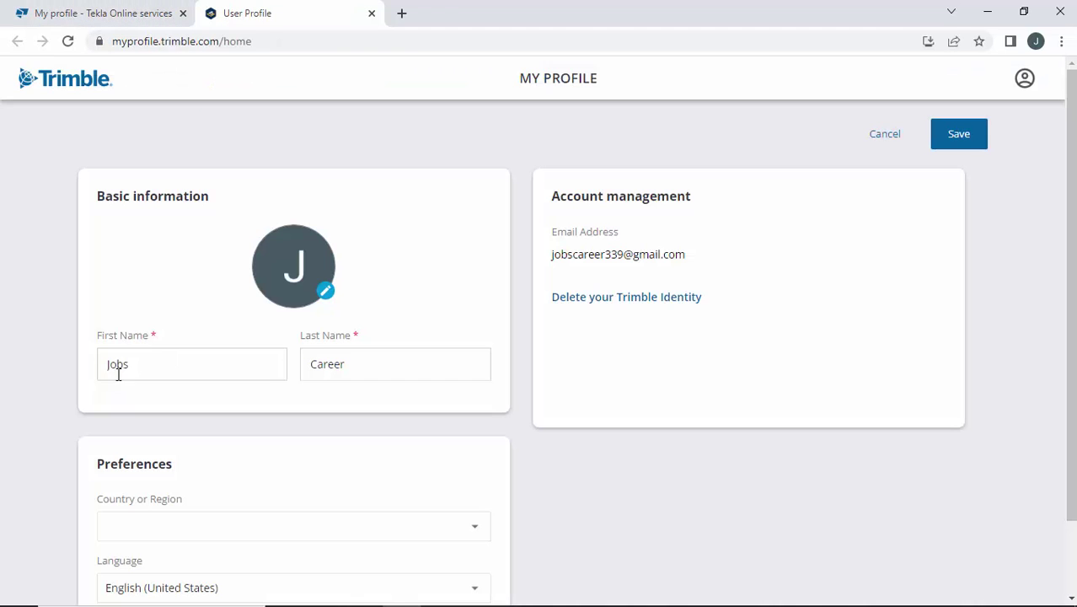
- Check the first and last name in the Trimble Identity, save it, and return to the Tekla Online Profile
left_click(126, 358)
left_click(375, 369)
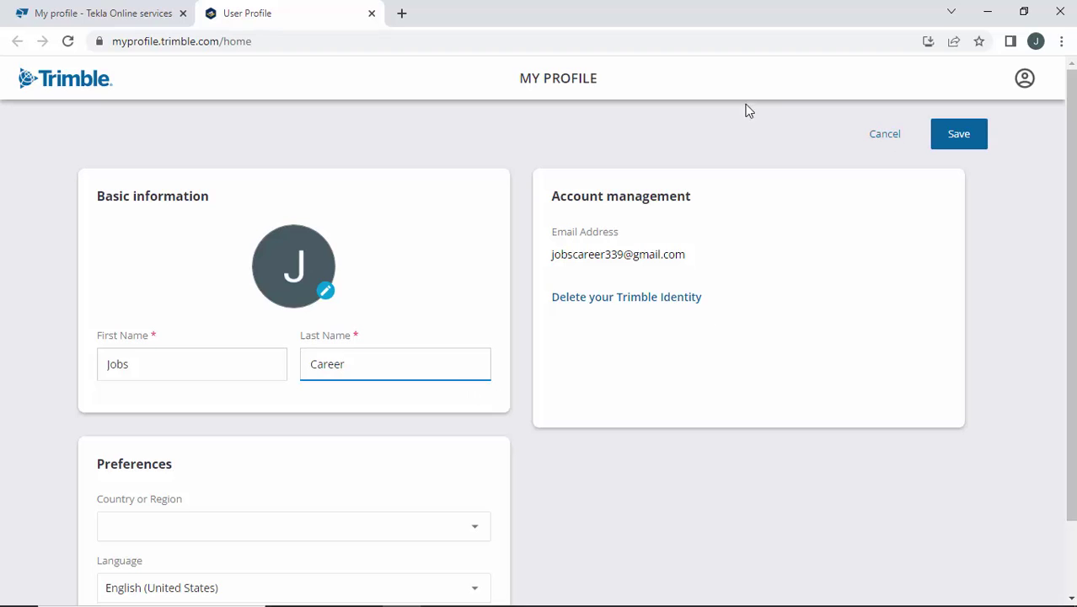
scroll(471, 493, "down", 2)
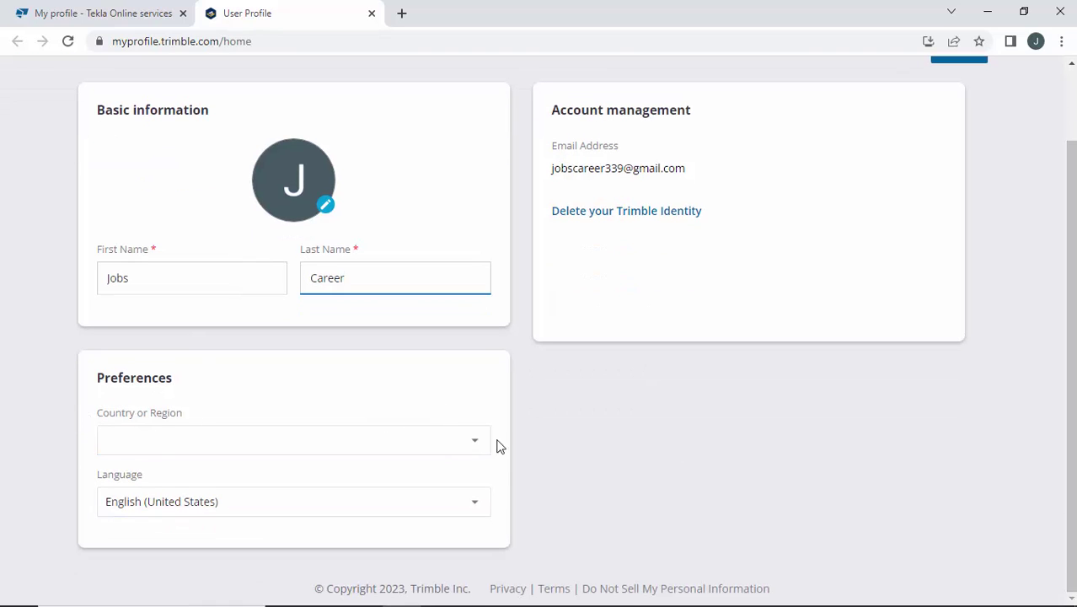
scroll(532, 357, "up", 2)
left_click(956, 133)
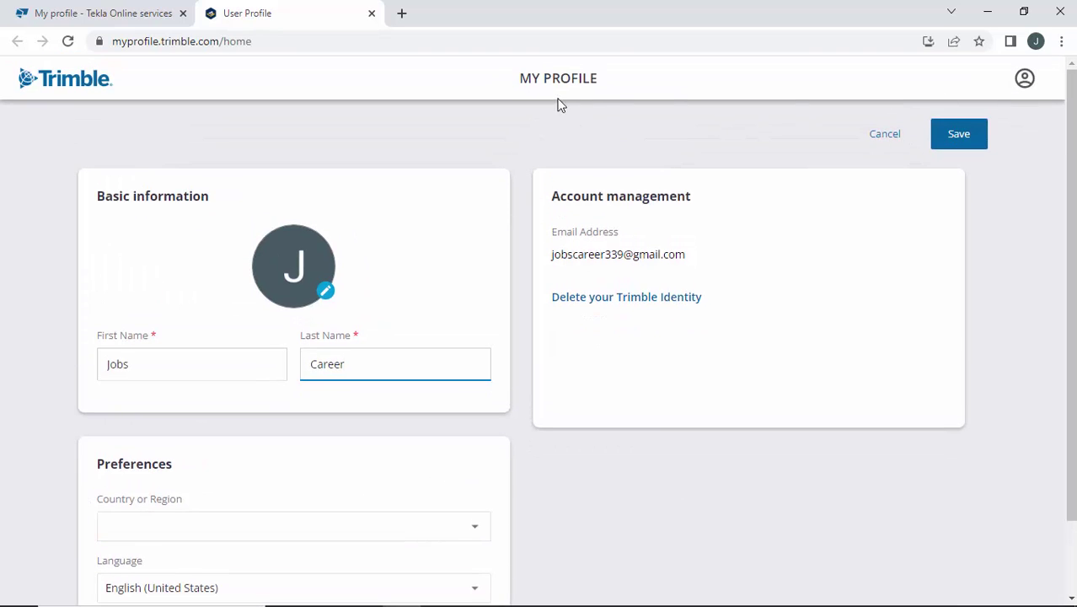
left_click(956, 135)
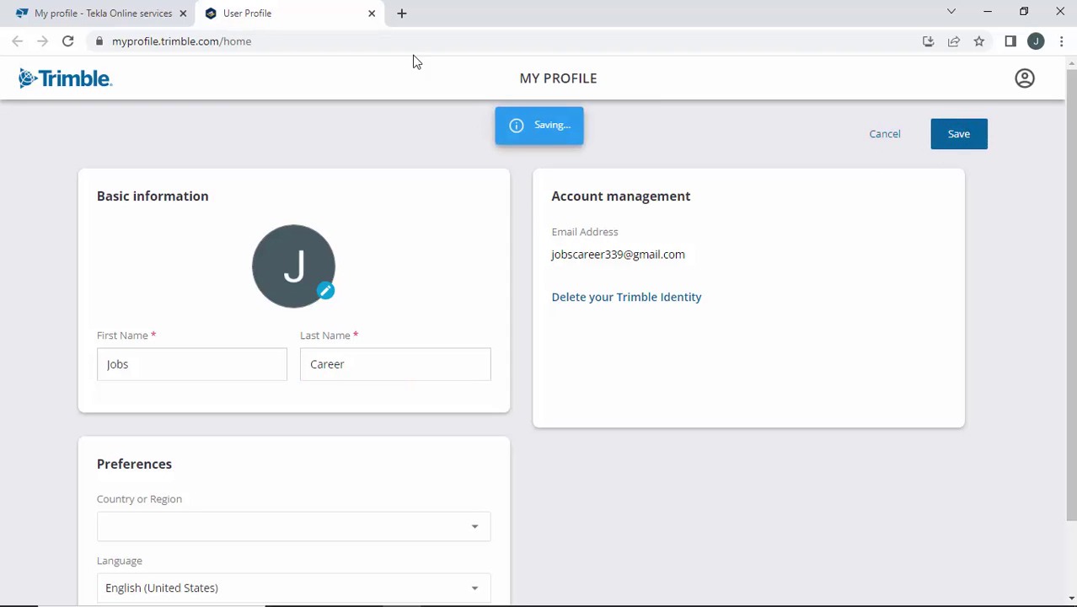
left_click(372, 13)
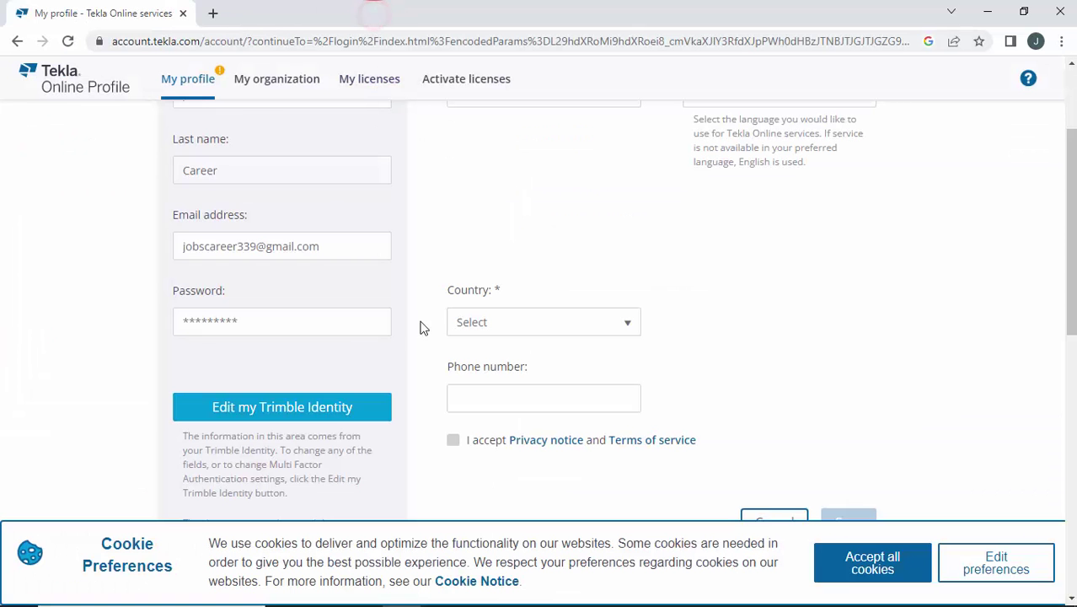
- Set the profile type to Educational, the role to Student and the area of study to Civil Engineering
scroll(589, 397, "up", 2)
left_click(533, 255)
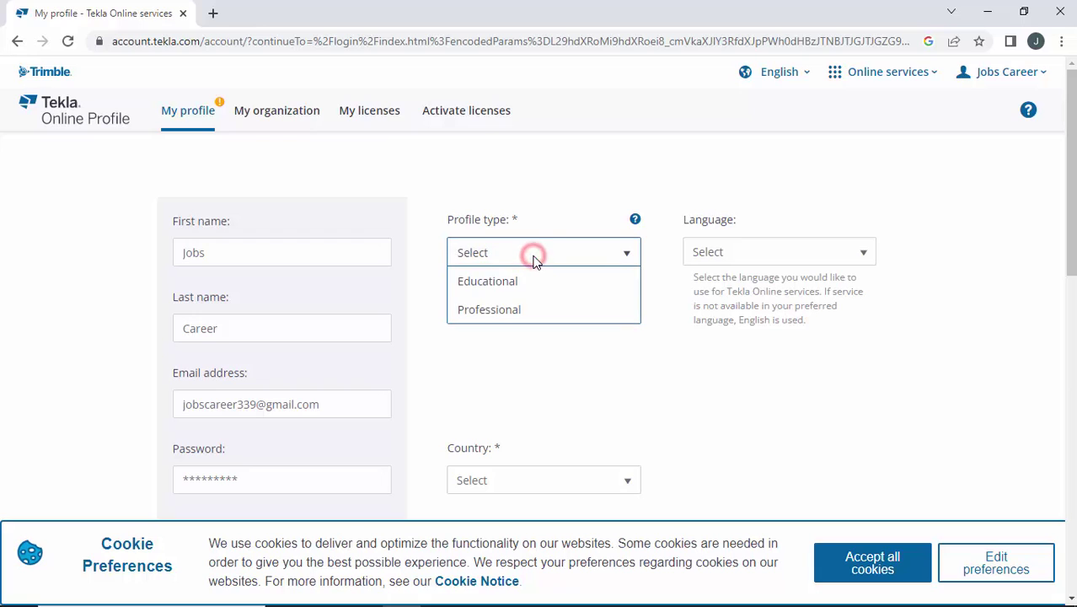
left_click(508, 284)
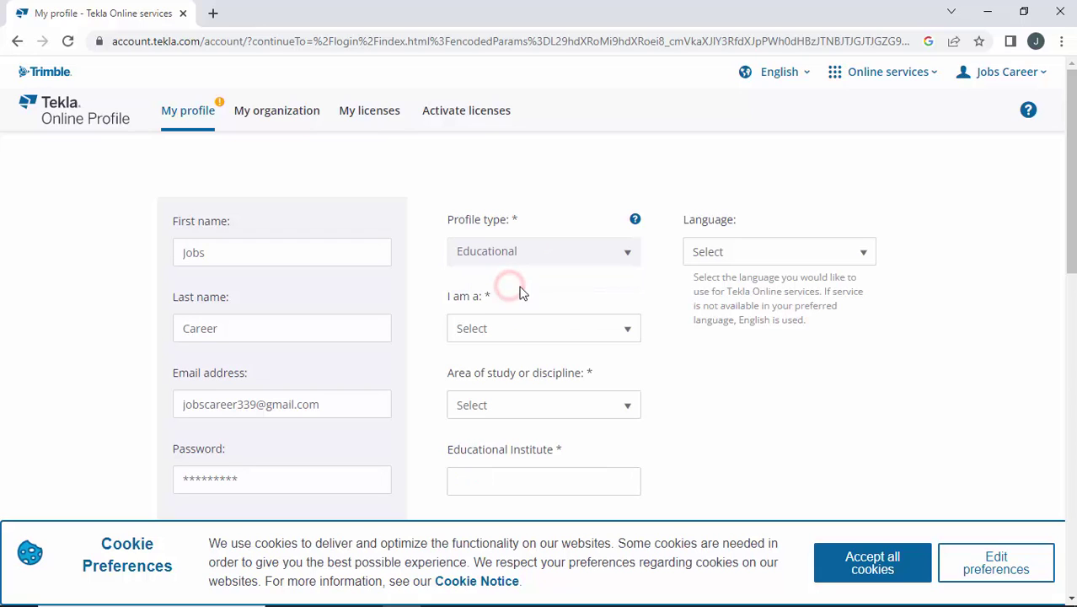
left_click(487, 329)
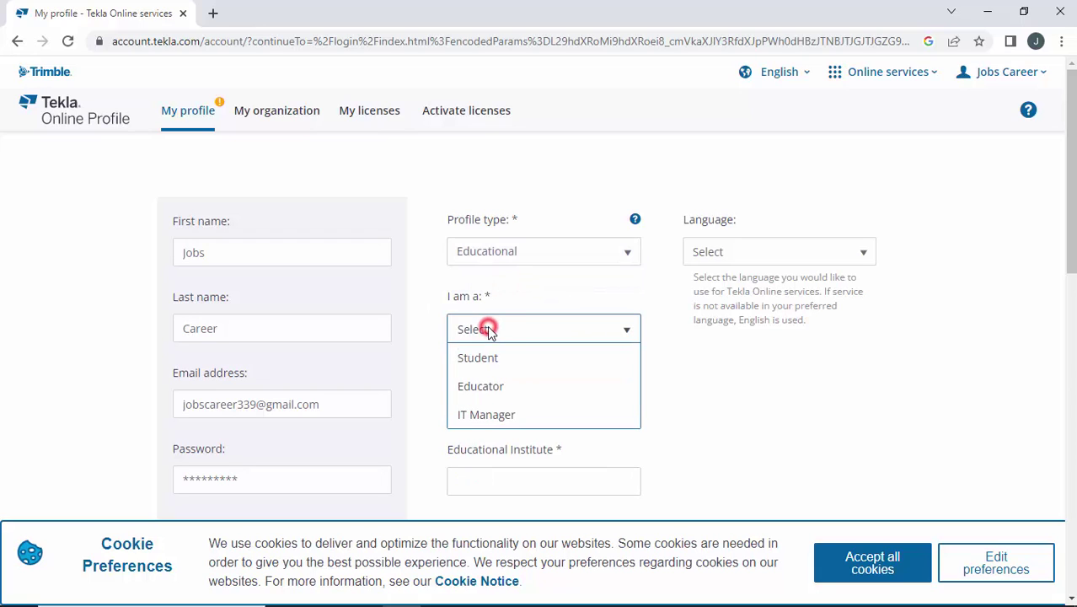
left_click(497, 358)
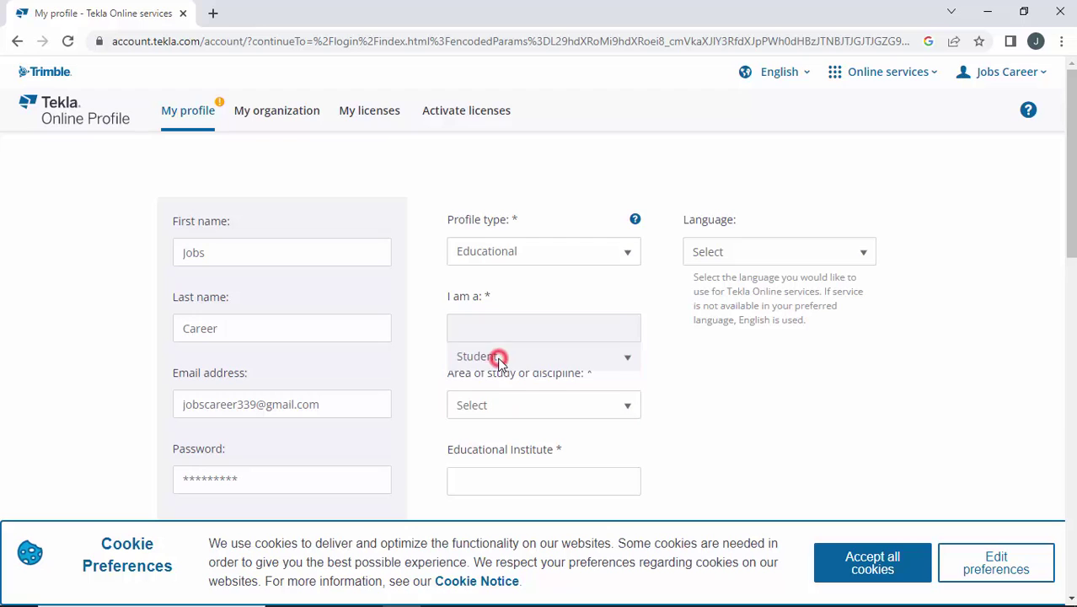
left_click(516, 409)
left_click(546, 433)
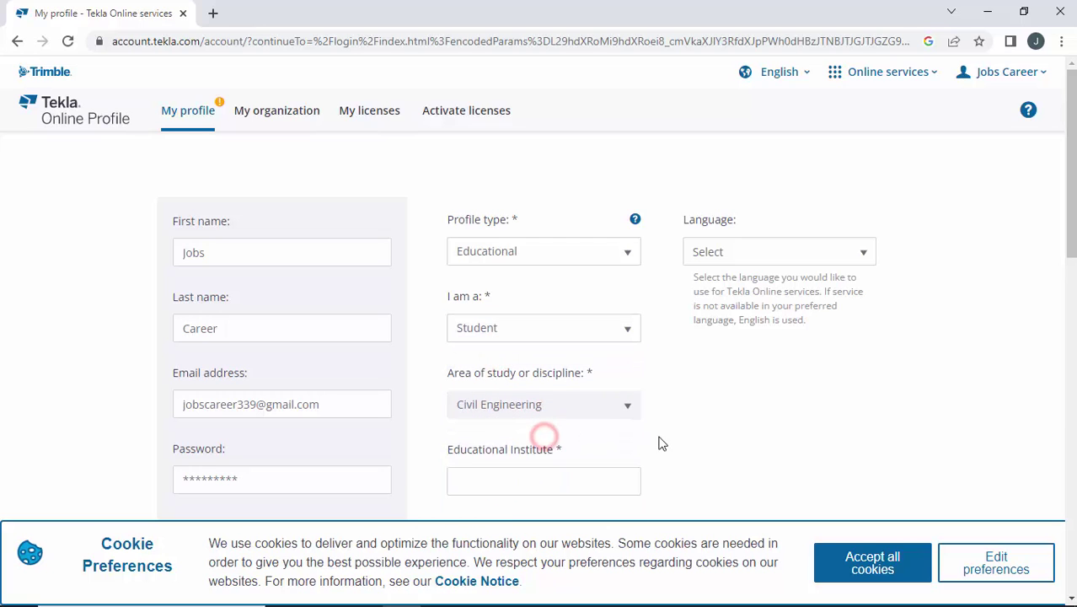
- Enter ADFG as the educational institute and choose India as the country
scroll(661, 438, "down", 1)
left_click(534, 402)
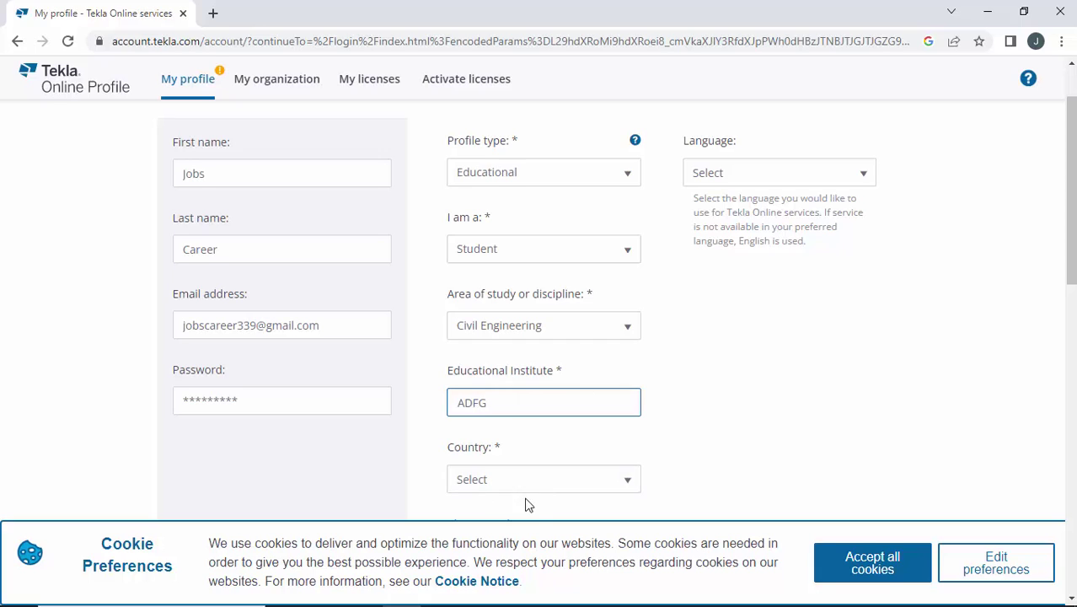
left_click(613, 478)
scroll(590, 481, "down", 2)
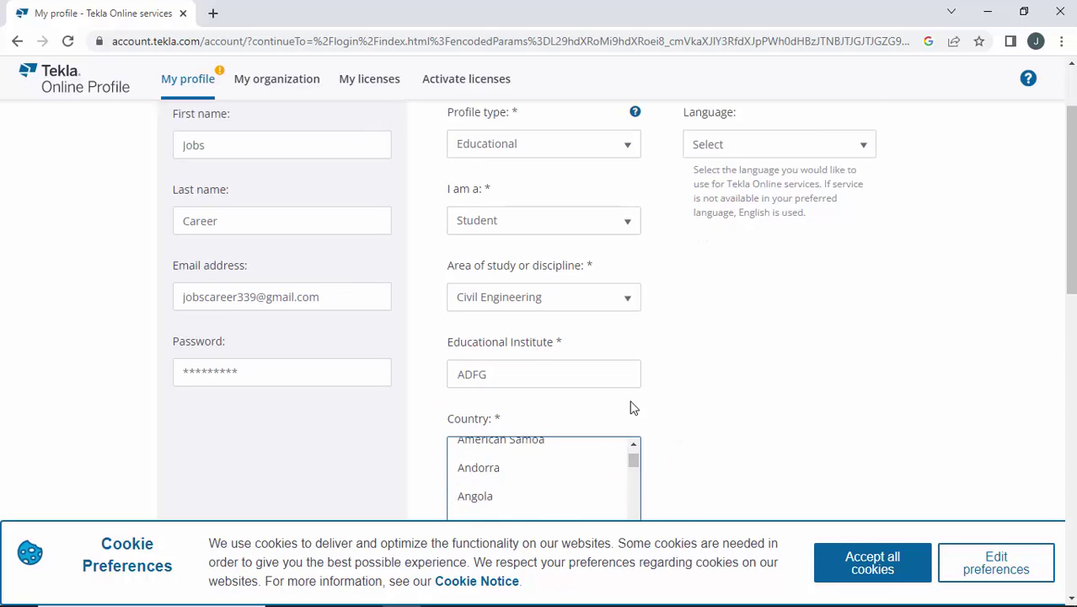
scroll(718, 380, "down", 2)
scroll(544, 290, "down", 8)
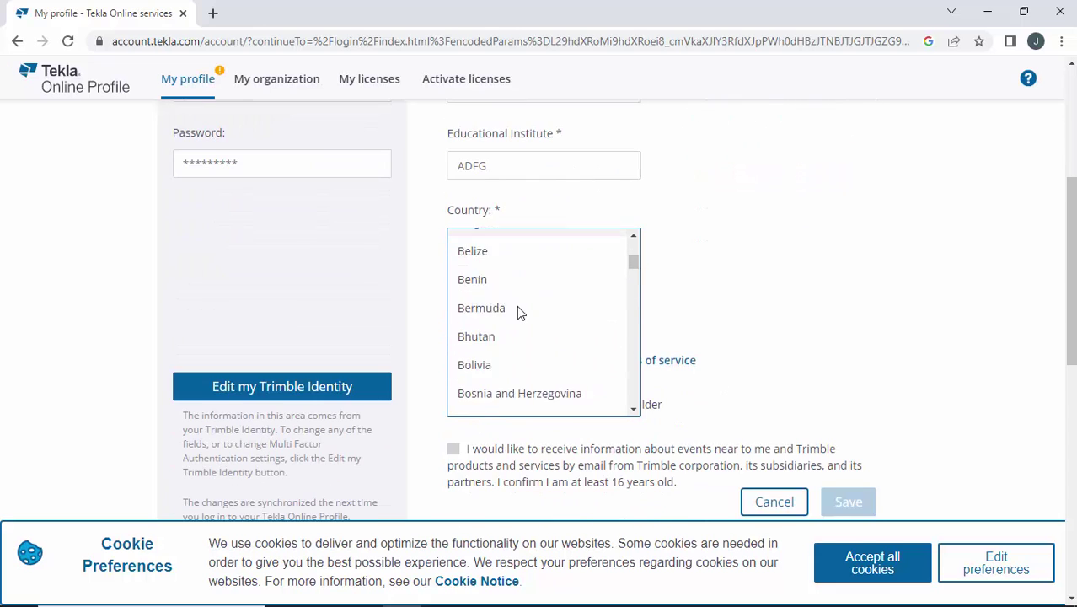
scroll(510, 335, "down", 2)
scroll(517, 331, "down", 7)
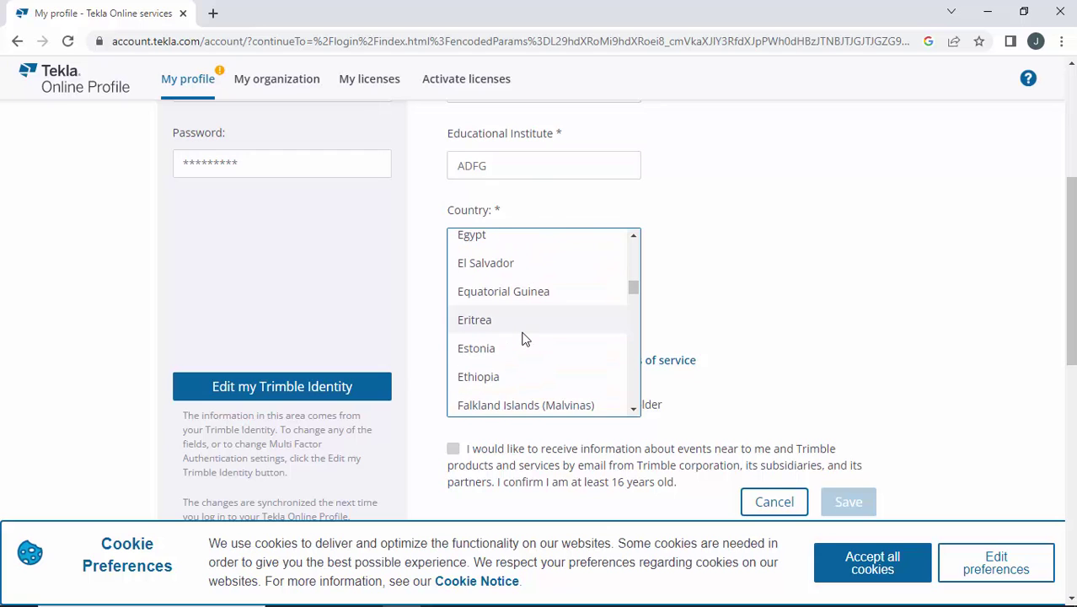
scroll(522, 338, "down", 8)
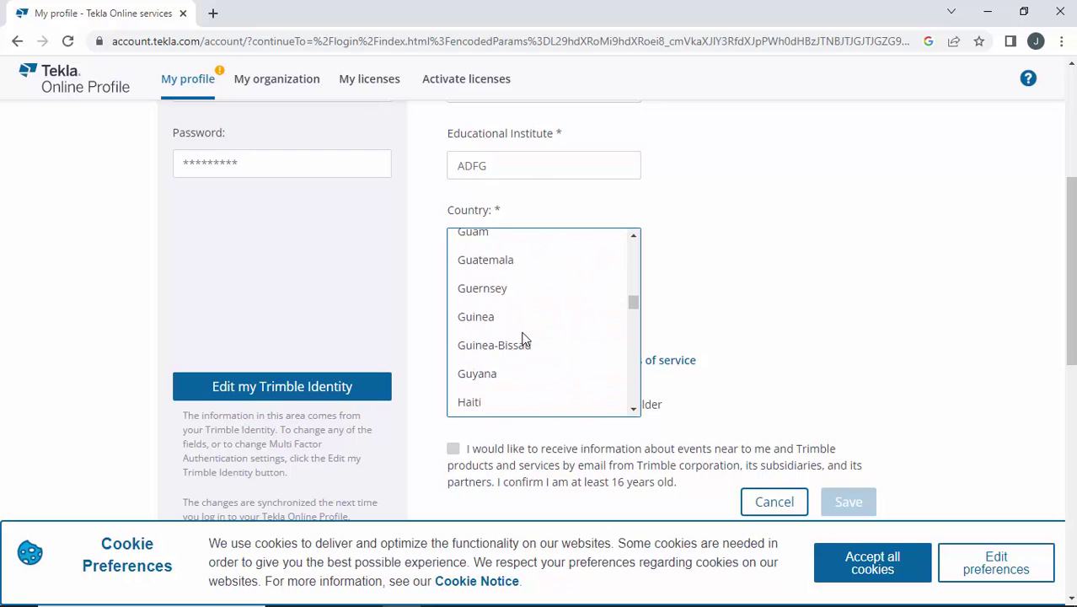
scroll(522, 337, "down", 3)
scroll(520, 336, "up", 3)
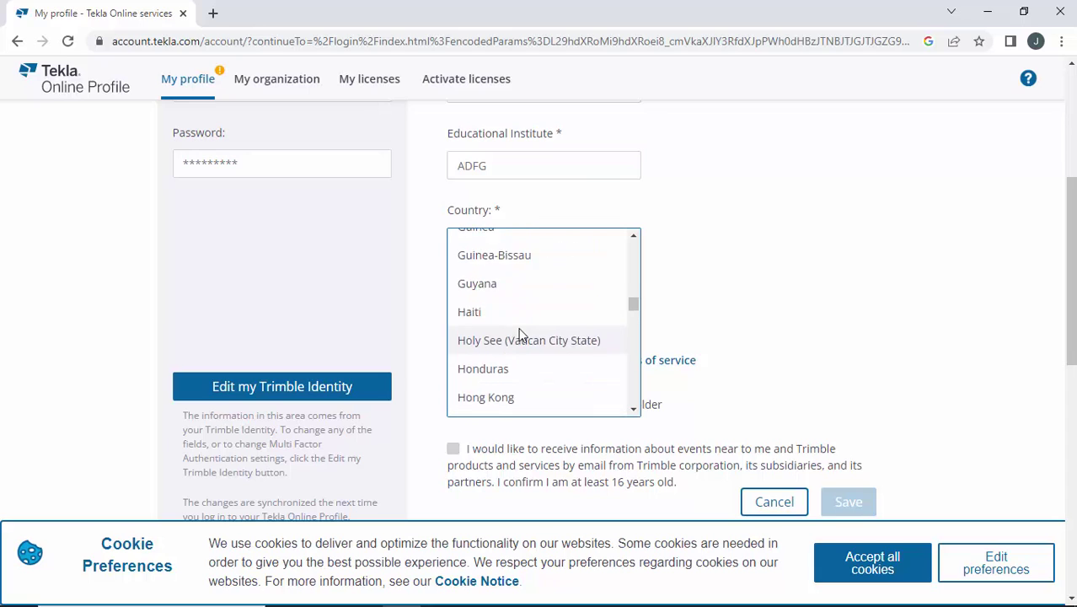
scroll(519, 335, "down", 2)
left_click(497, 313)
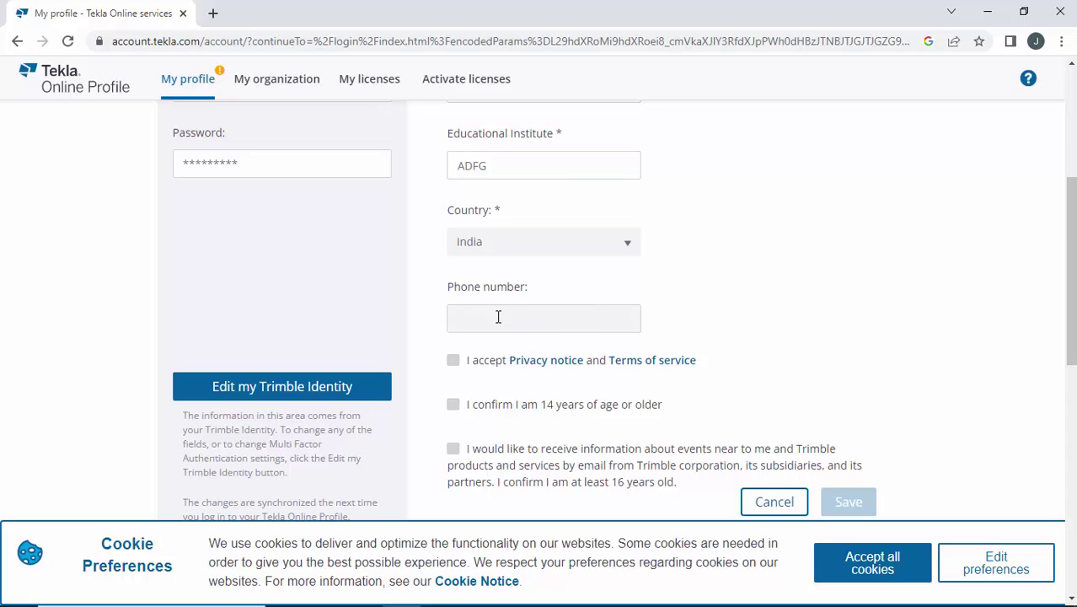
- Accept the privacy notice and terms of service, confirm being 14 or older, and opt in to Trimble event and product emails
left_click(498, 316)
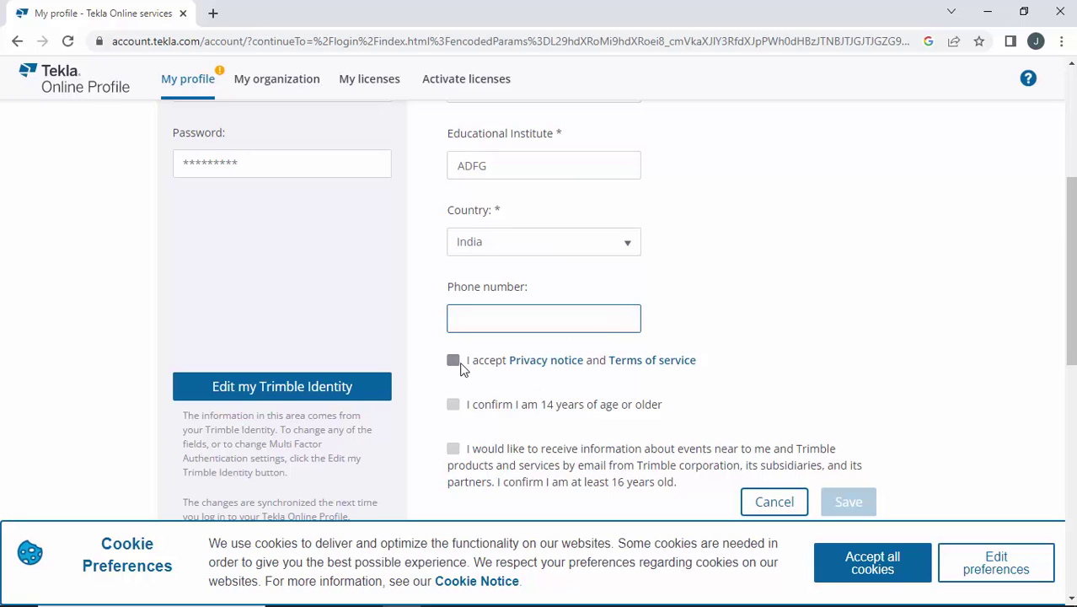
left_click(453, 361)
left_click(453, 404)
left_click(452, 449)
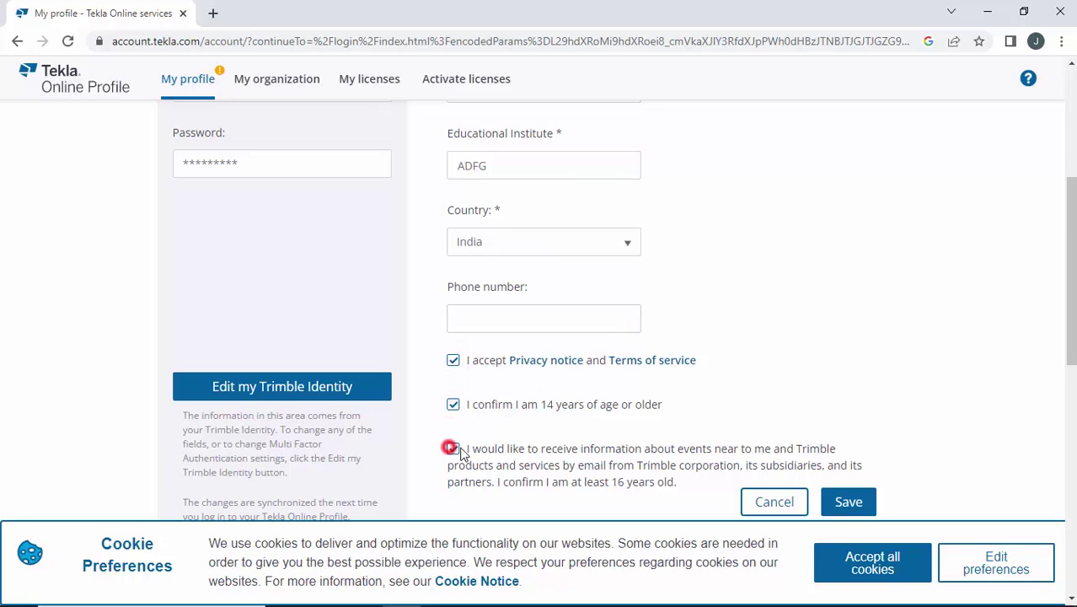
scroll(627, 417, "down", 2)
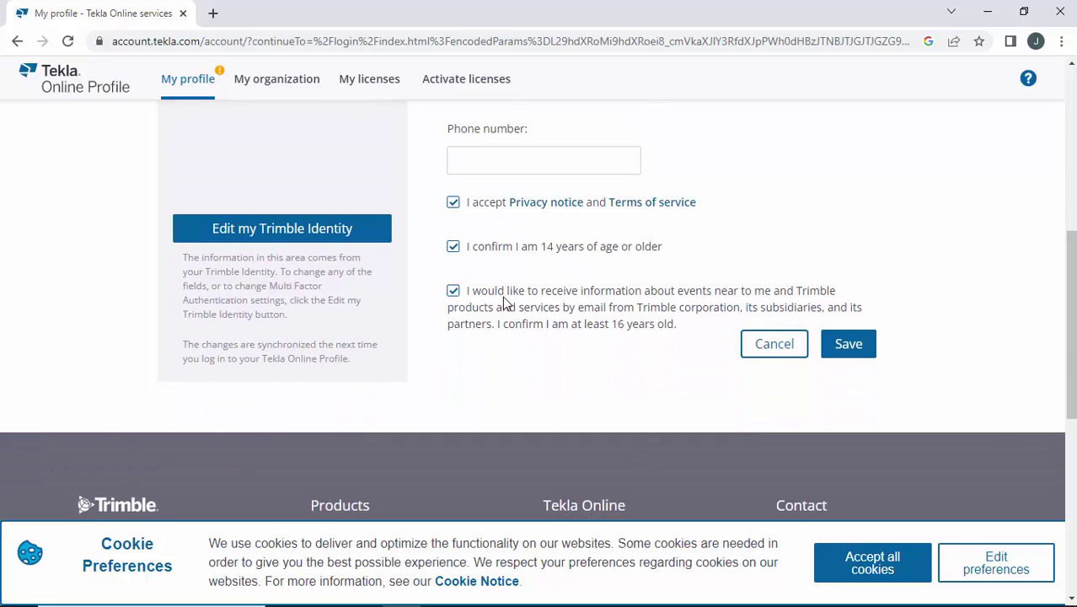
- Set the Tekla Online services language to English and save the profile
scroll(628, 380, "up", 5)
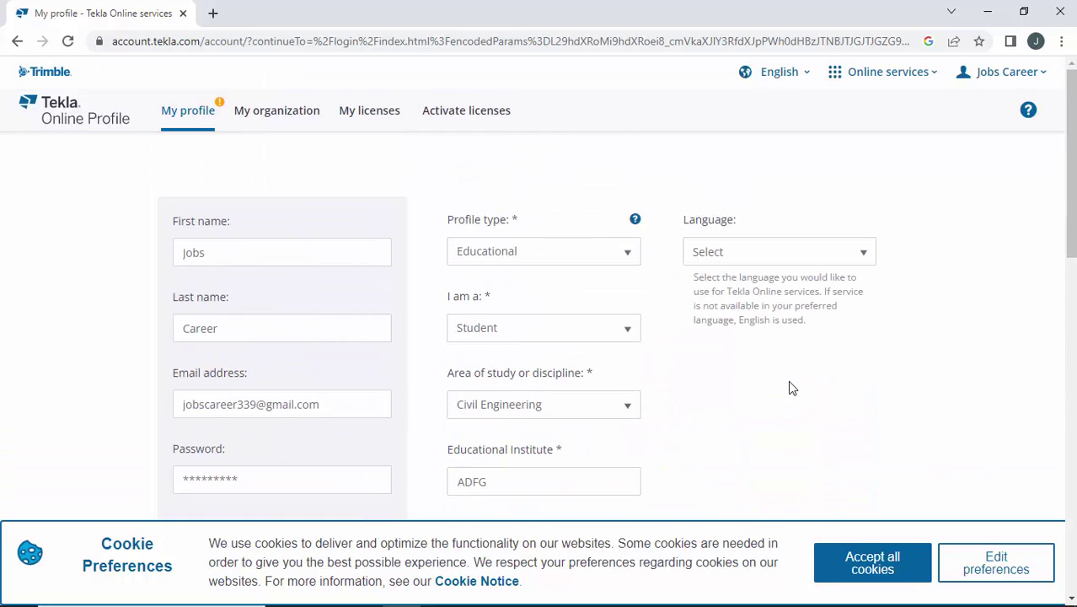
left_click(780, 258)
scroll(766, 284, "up", 1)
left_click(752, 308)
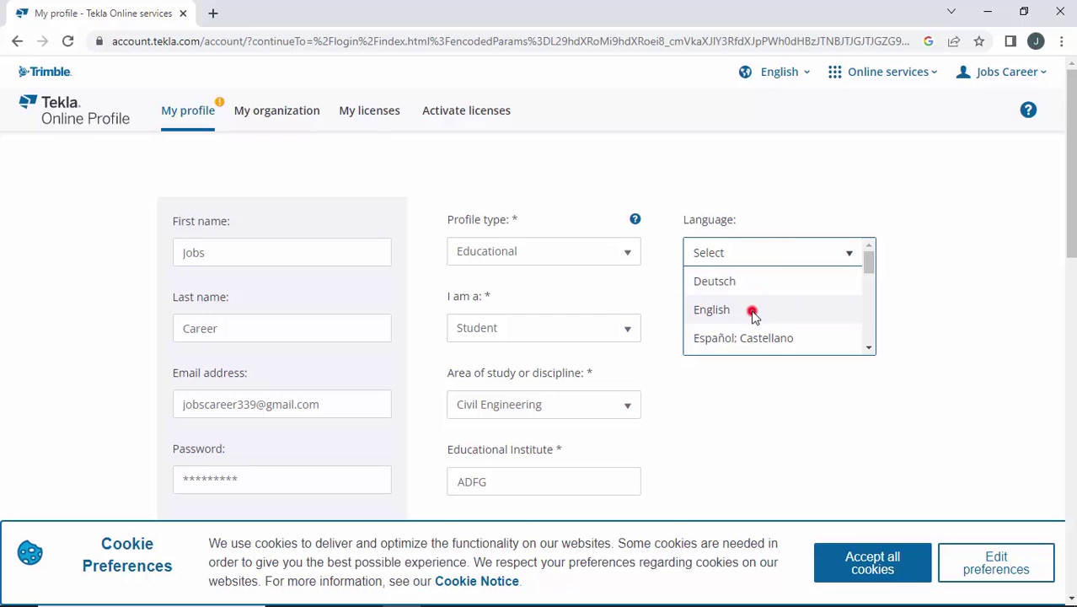
scroll(726, 370, "down", 6)
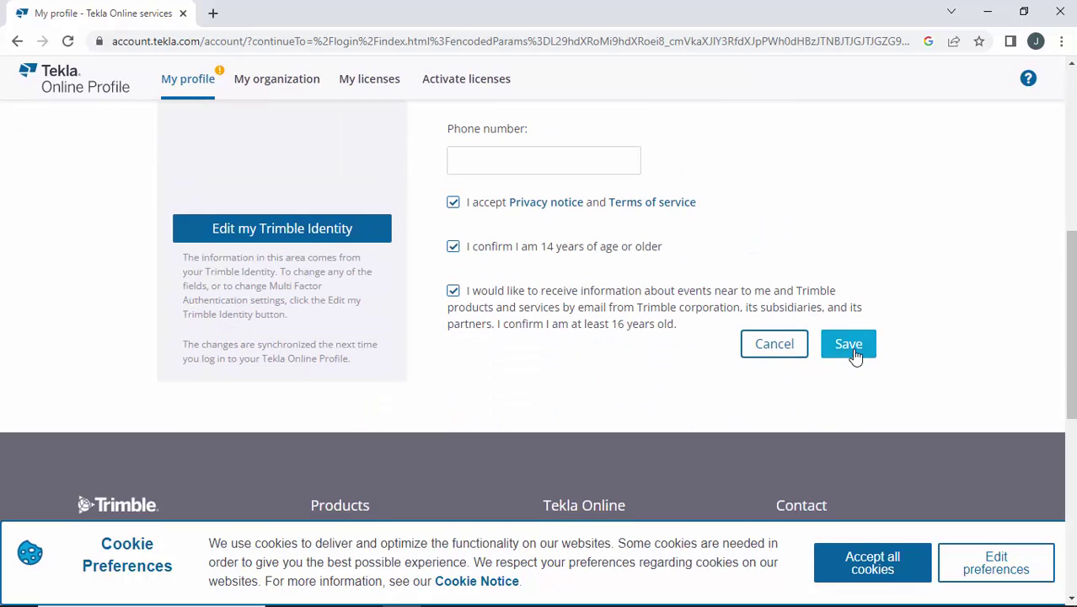
left_click(851, 347)
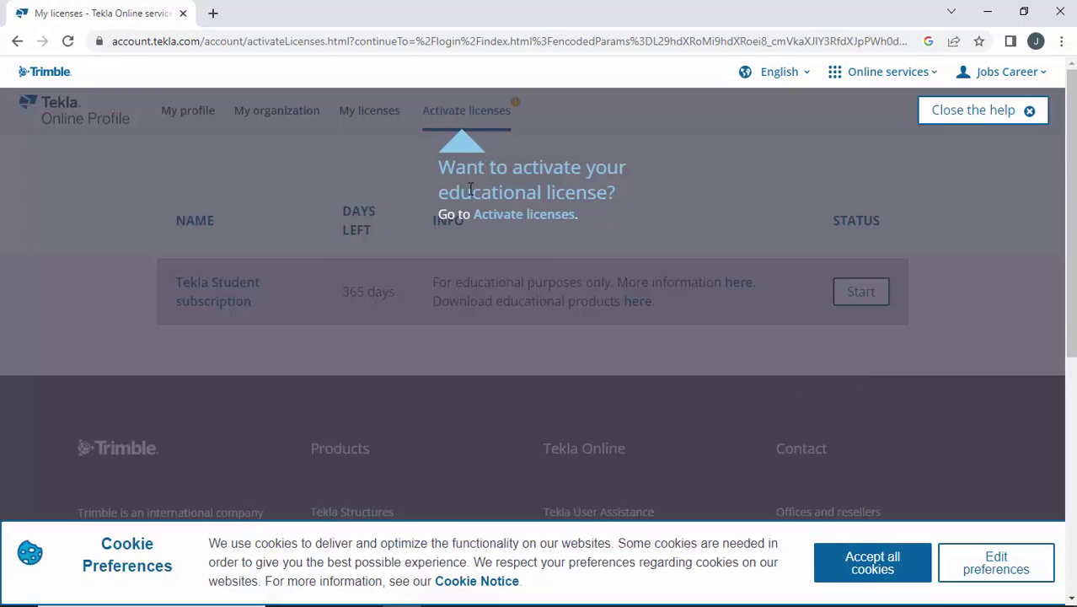
- Dismiss the license activation help and start the Tekla Student subscription, accepting its terms and conditions
left_click(1030, 112)
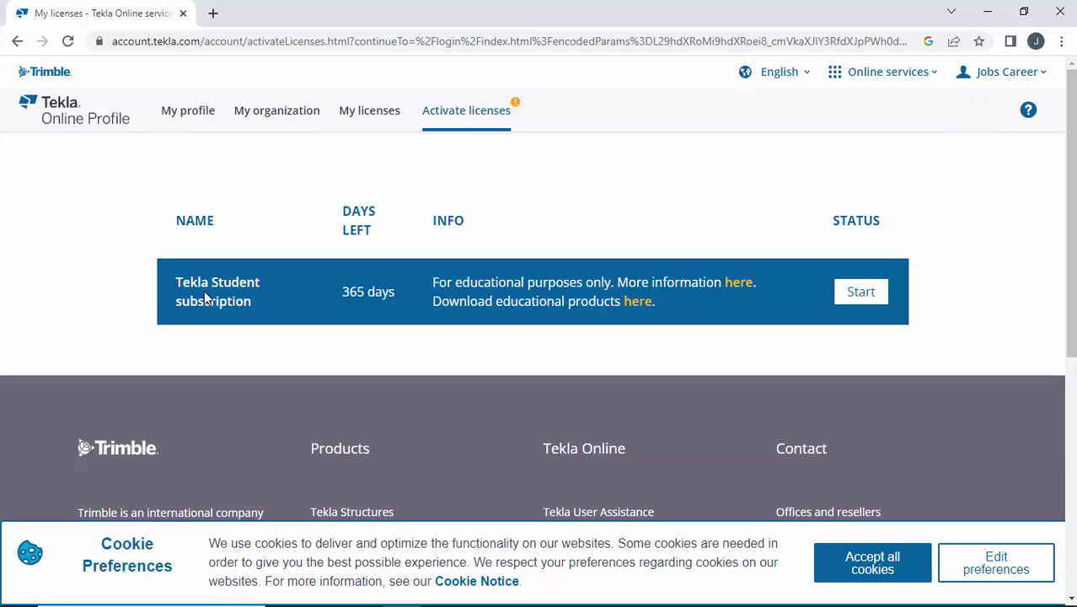
left_click(864, 293)
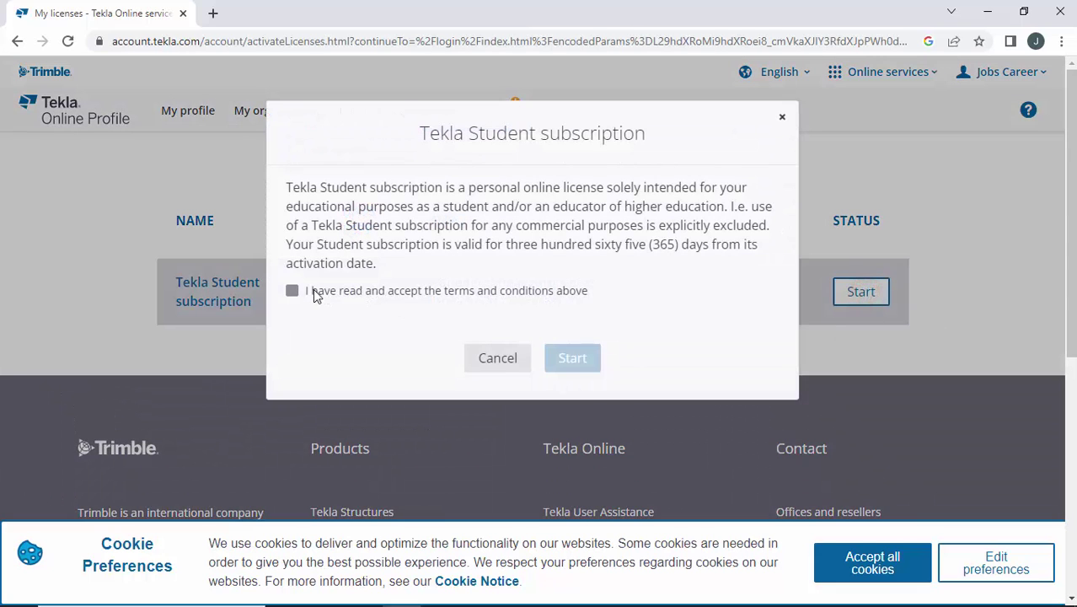
left_click(293, 291)
left_click(578, 358)
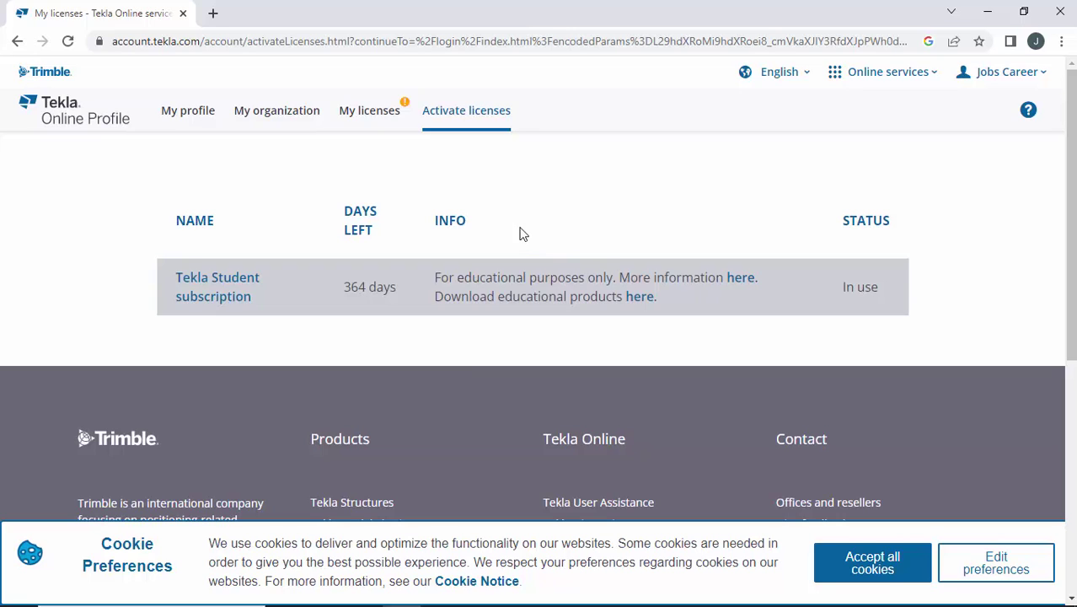
- Go to the educational products download page and open the Tekla Structures Educational installation guide
left_click(638, 298)
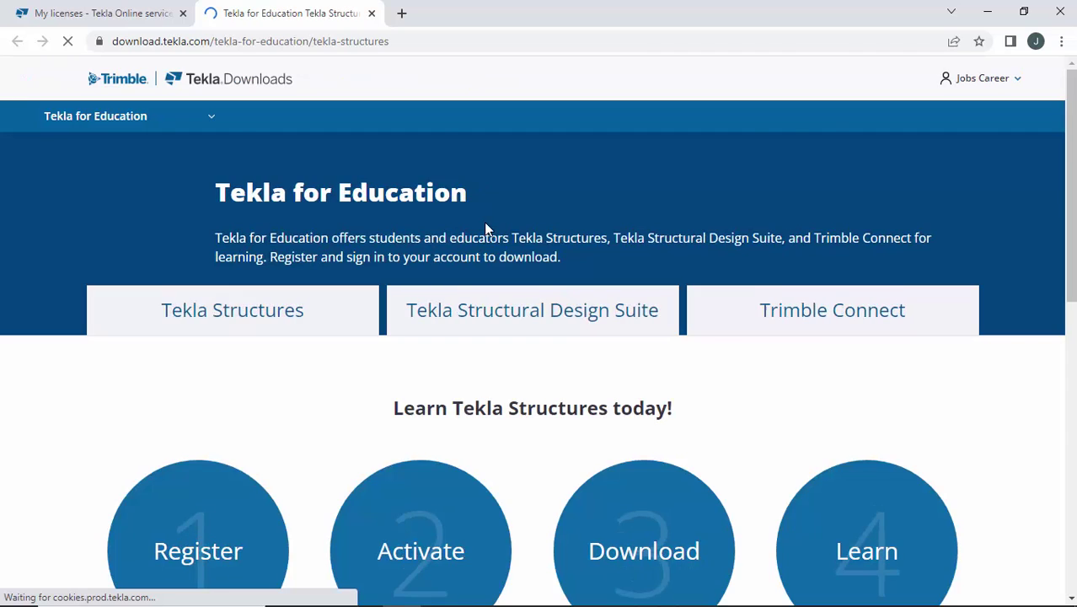
scroll(600, 385, "down", 3)
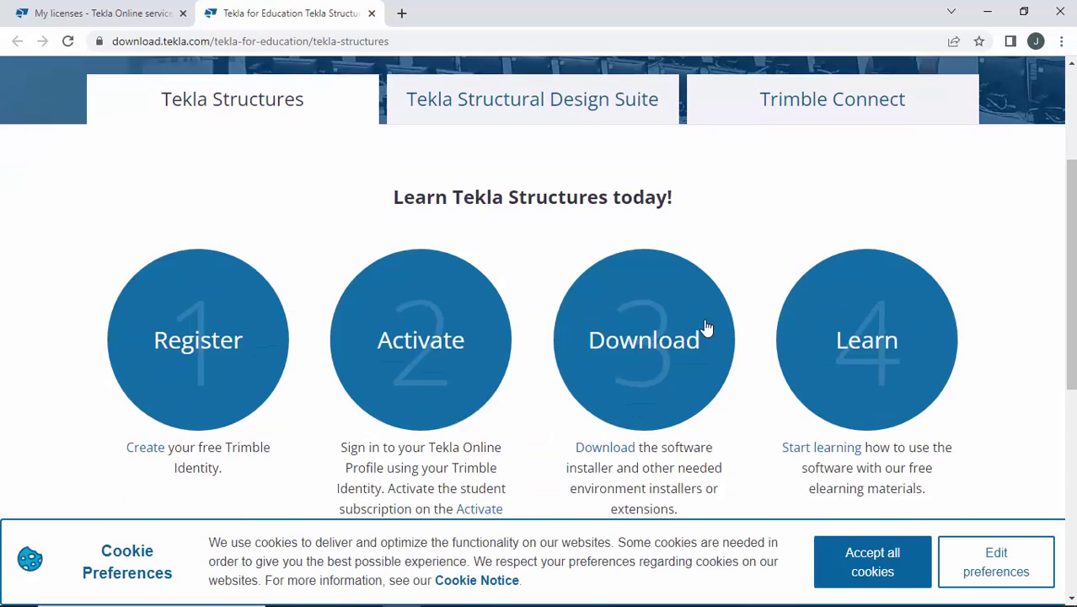
scroll(592, 233, "down", 3)
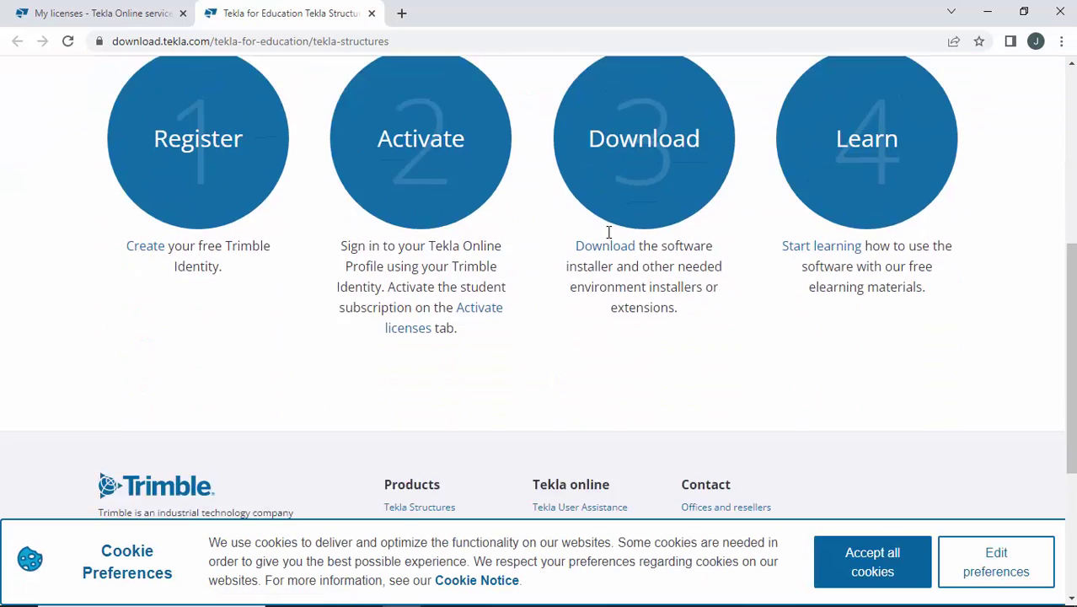
left_click(616, 192)
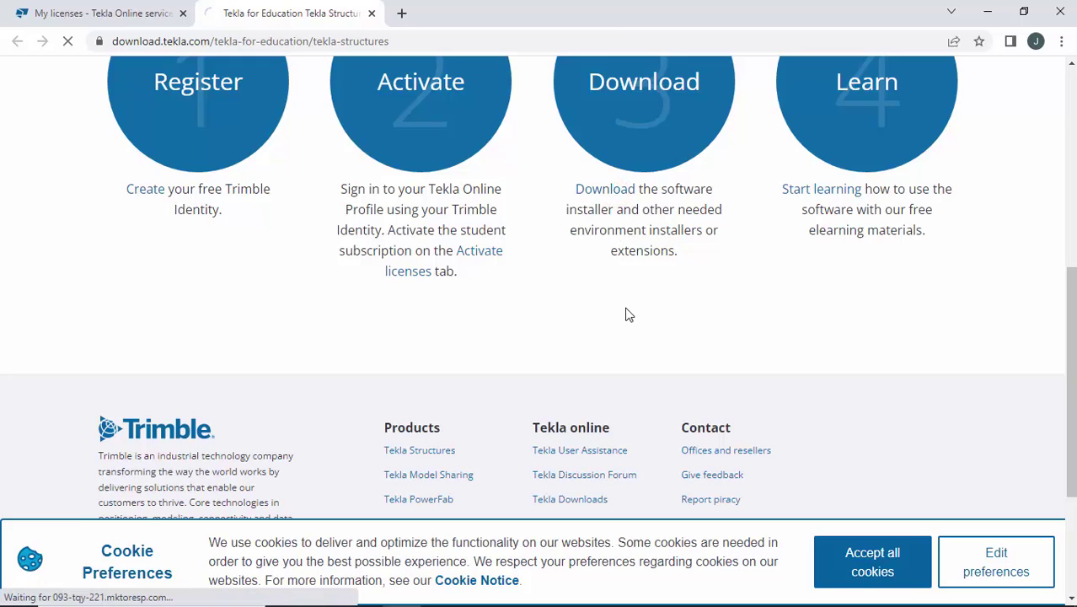
- Advance from the Limitations section of the installation guide to the Tekla Structures section
scroll(389, 318, "down", 3)
scroll(389, 318, "down", 4)
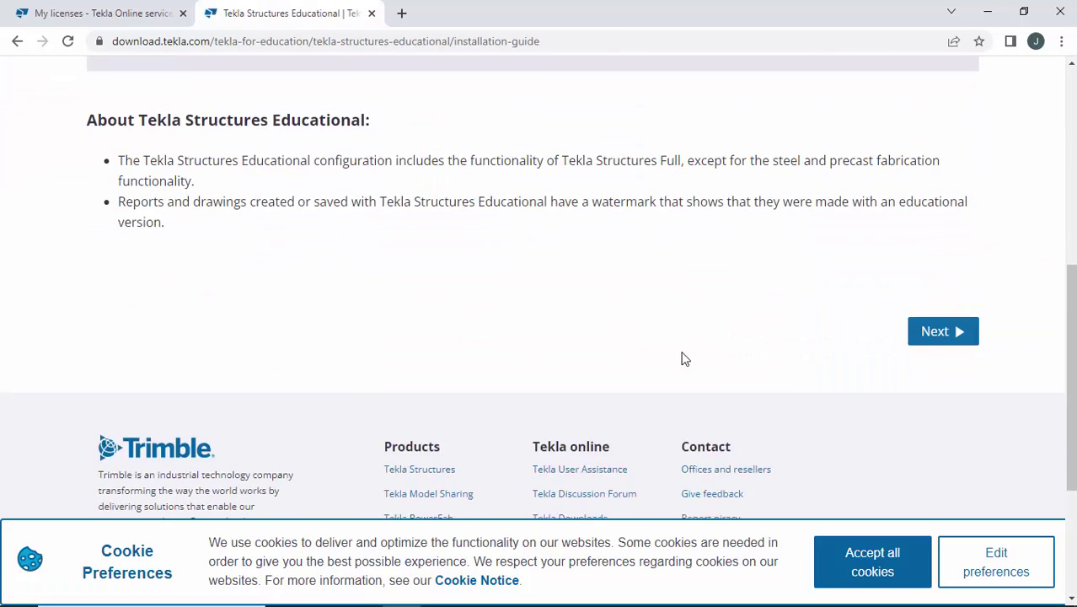
left_click(954, 255)
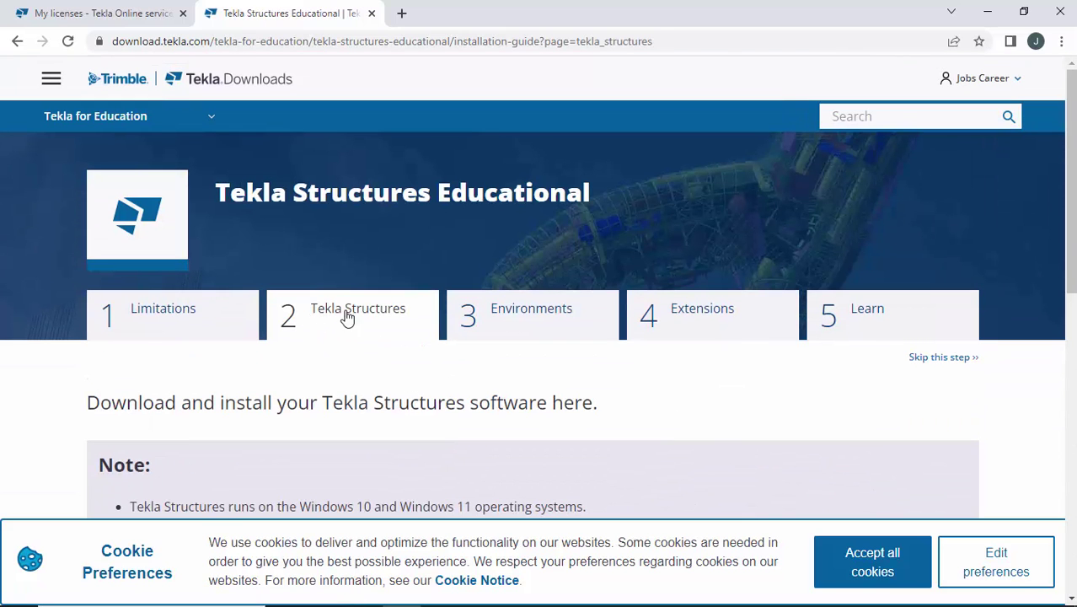
- Choose version 2023 and service pack 2 for the Tekla Structures download
scroll(366, 339, "down", 5)
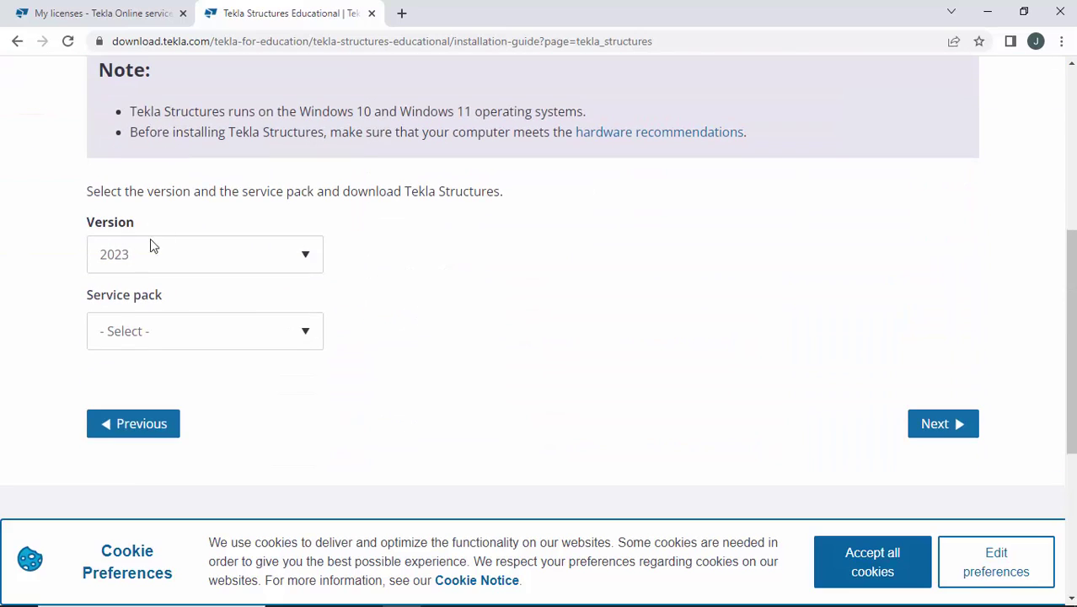
left_click(213, 255)
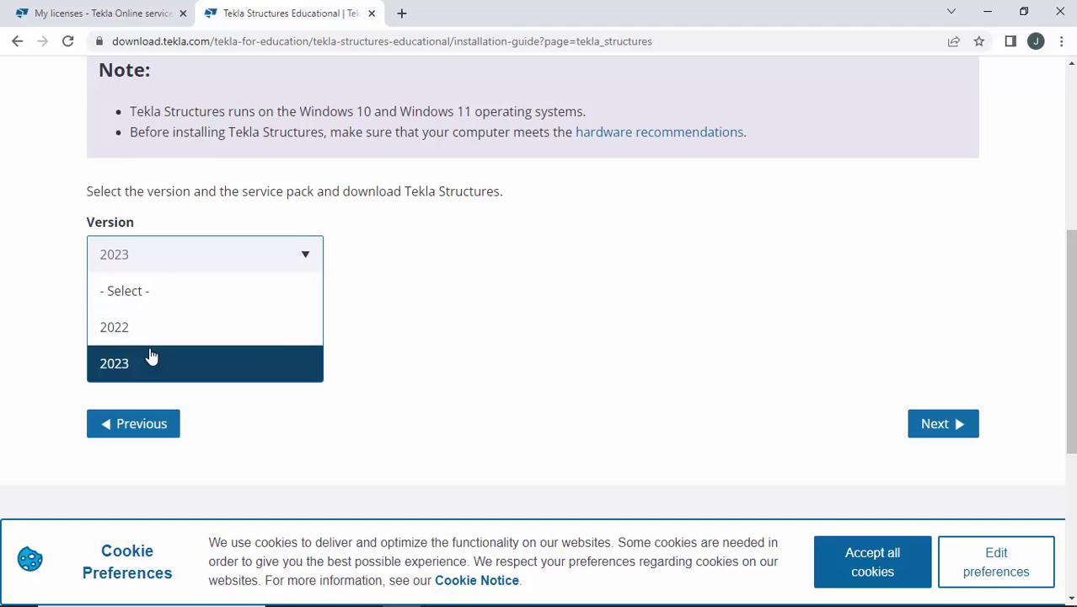
left_click(286, 251)
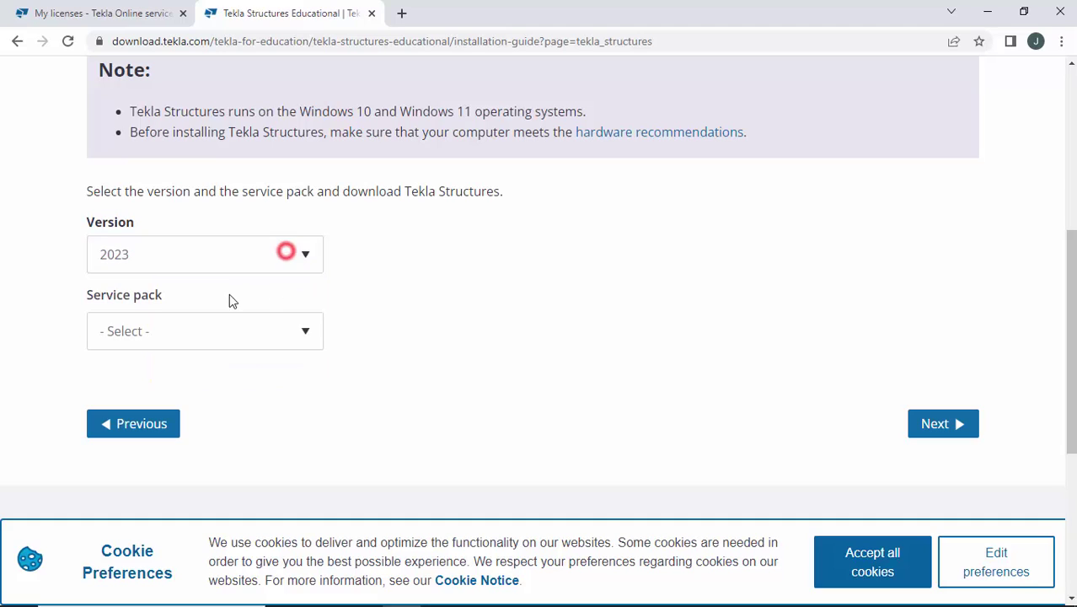
left_click(250, 251)
left_click(192, 366)
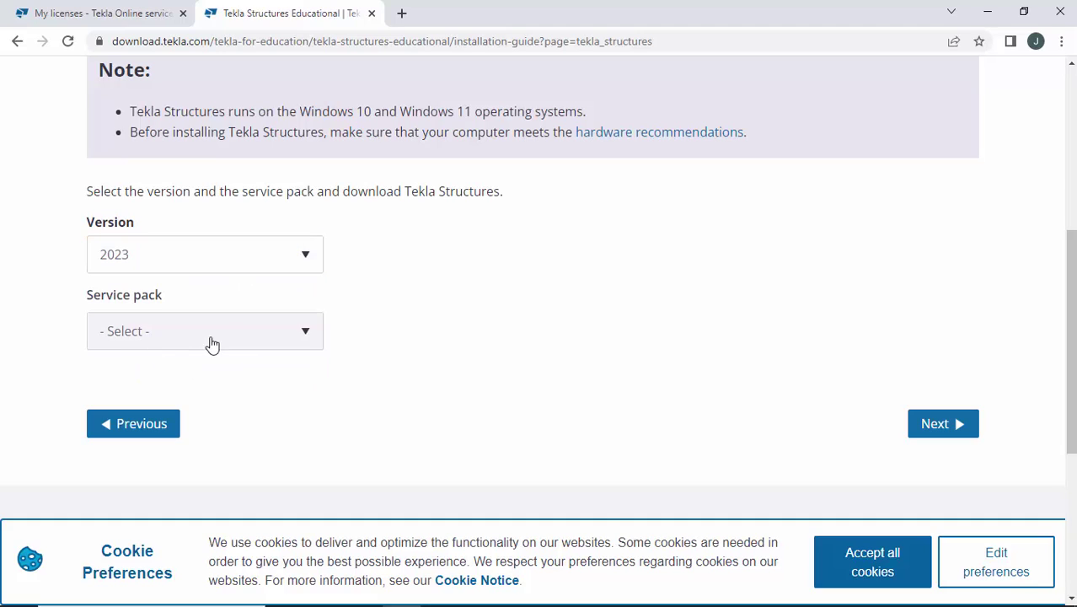
left_click(274, 342)
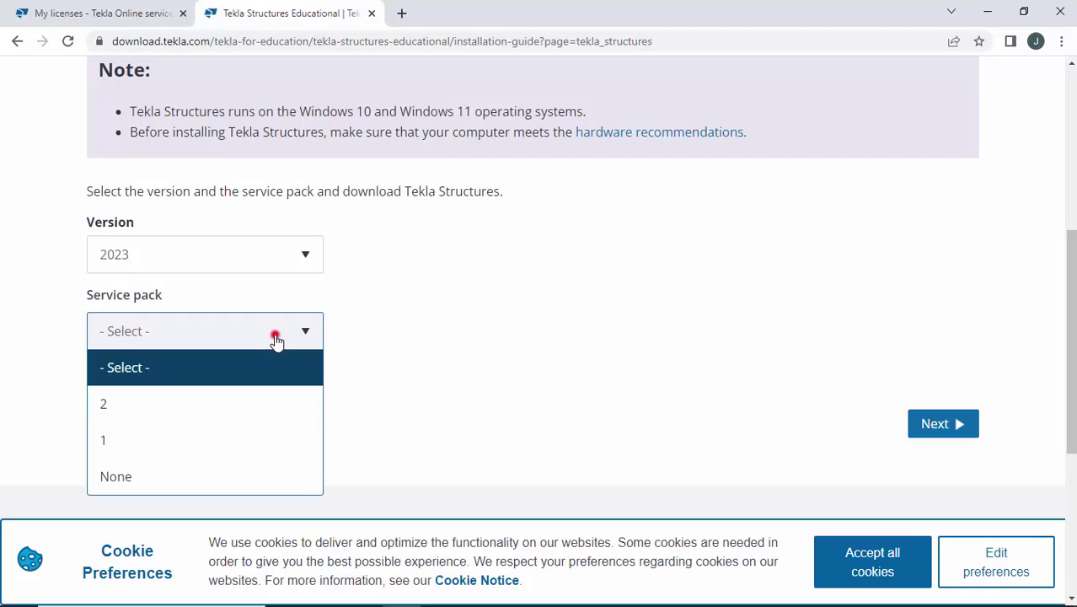
left_click(151, 410)
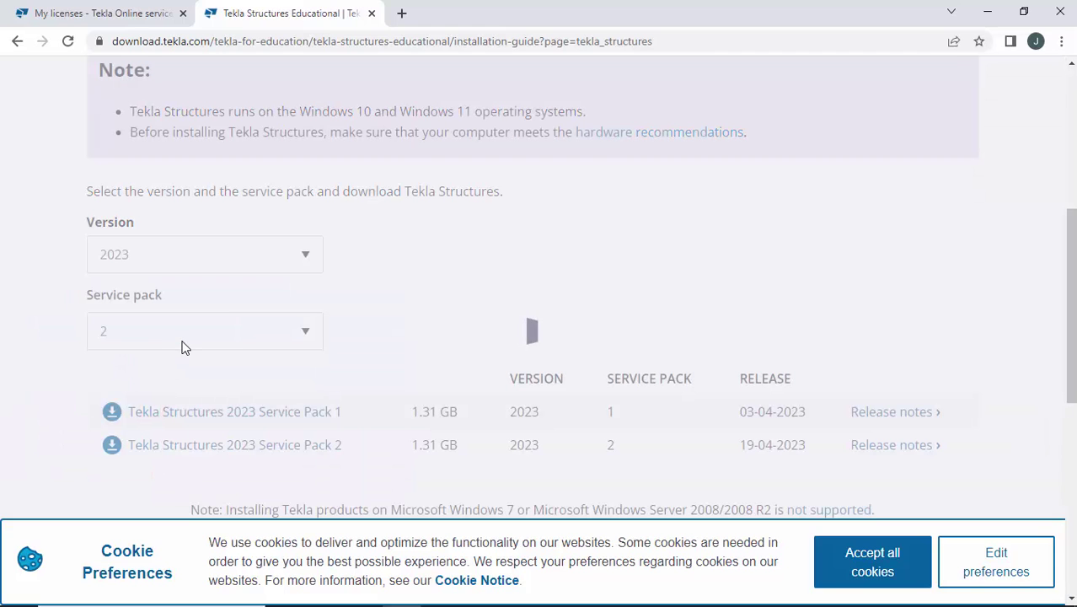
- Start the Tekla Structures 2023 Service Pack 2 download and cancel it from the browser's downloads list
scroll(425, 416, "down", 4)
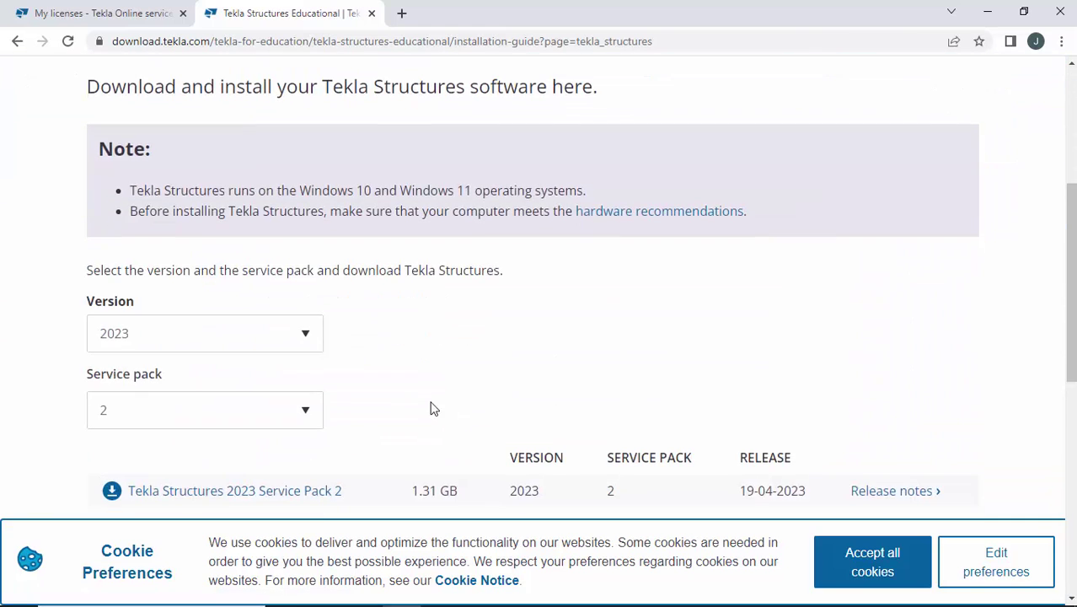
scroll(429, 408, "down", 2)
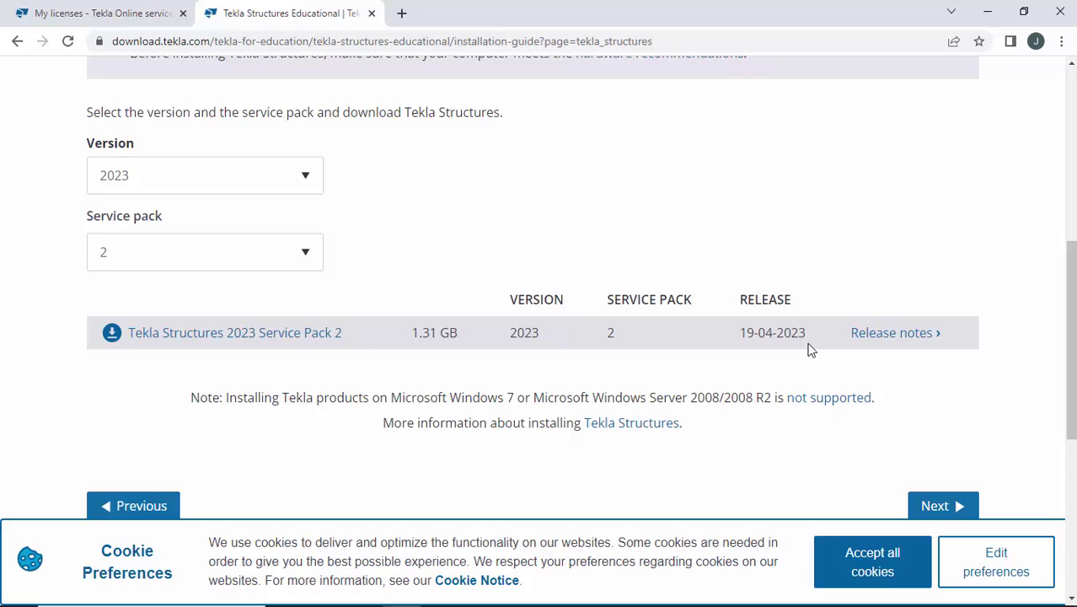
left_click(112, 345)
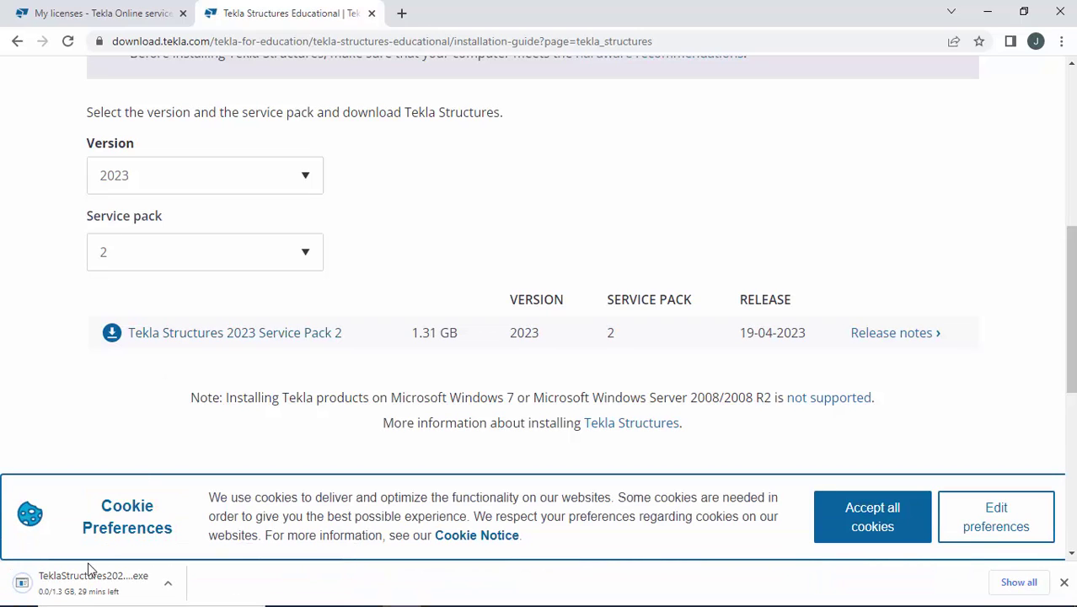
left_click(1019, 582)
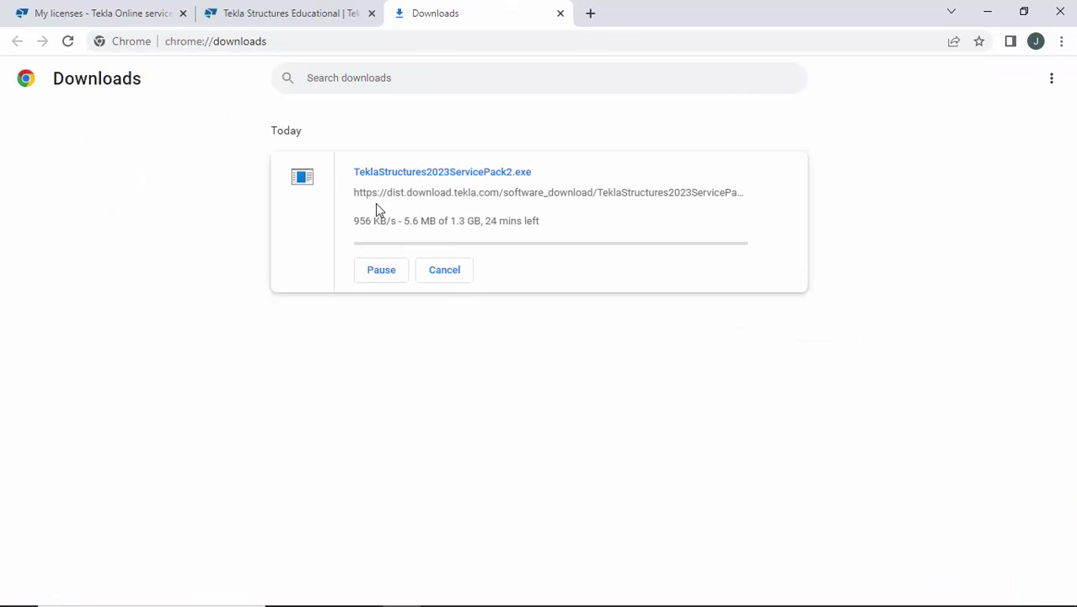
left_click(382, 273)
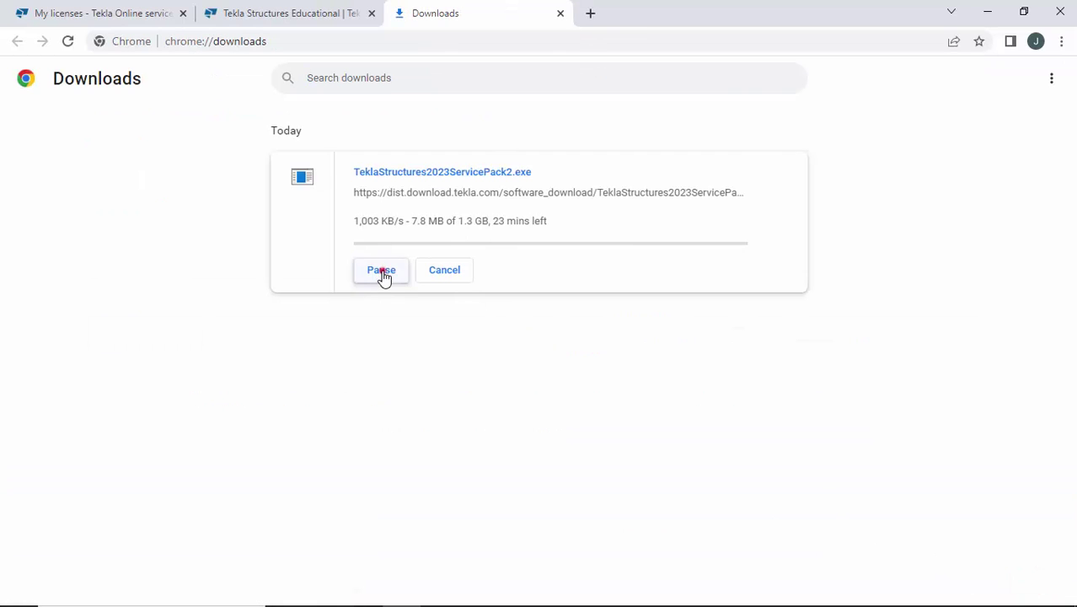
left_click(460, 279)
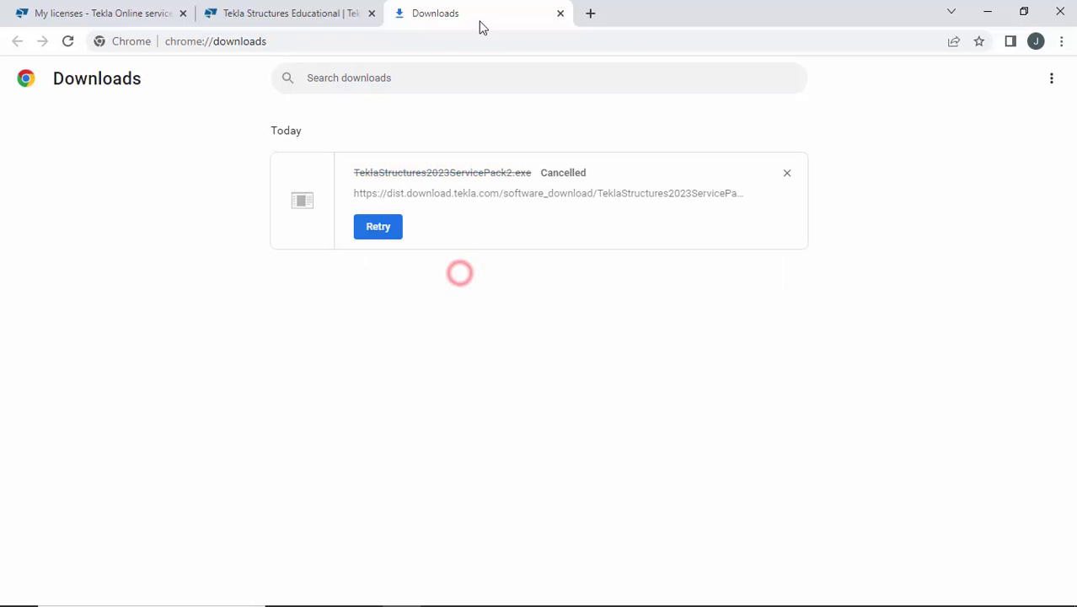
- Return to the installation guide and advance to its Environments section
left_click(335, 12)
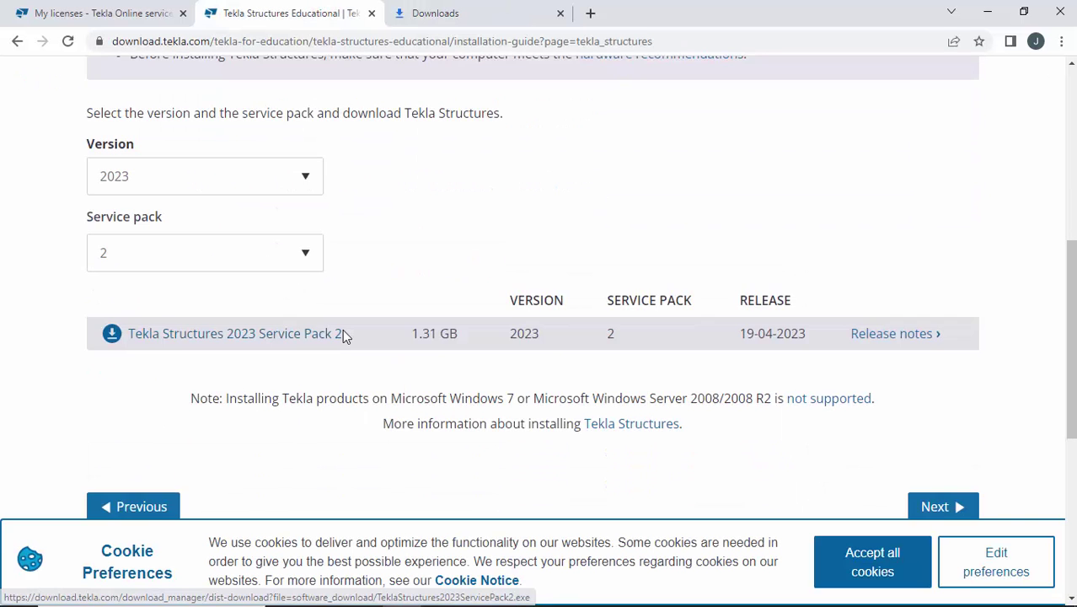
scroll(293, 414, "up", 1)
scroll(428, 396, "up", 4)
scroll(495, 293, "up", 2)
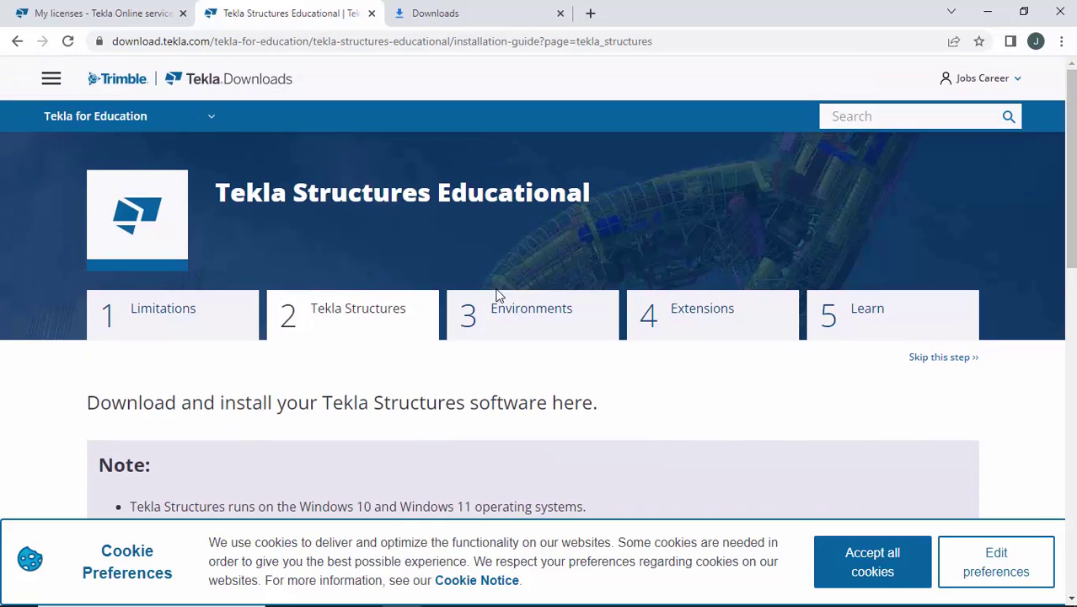
scroll(826, 331, "down", 6)
left_click(931, 503)
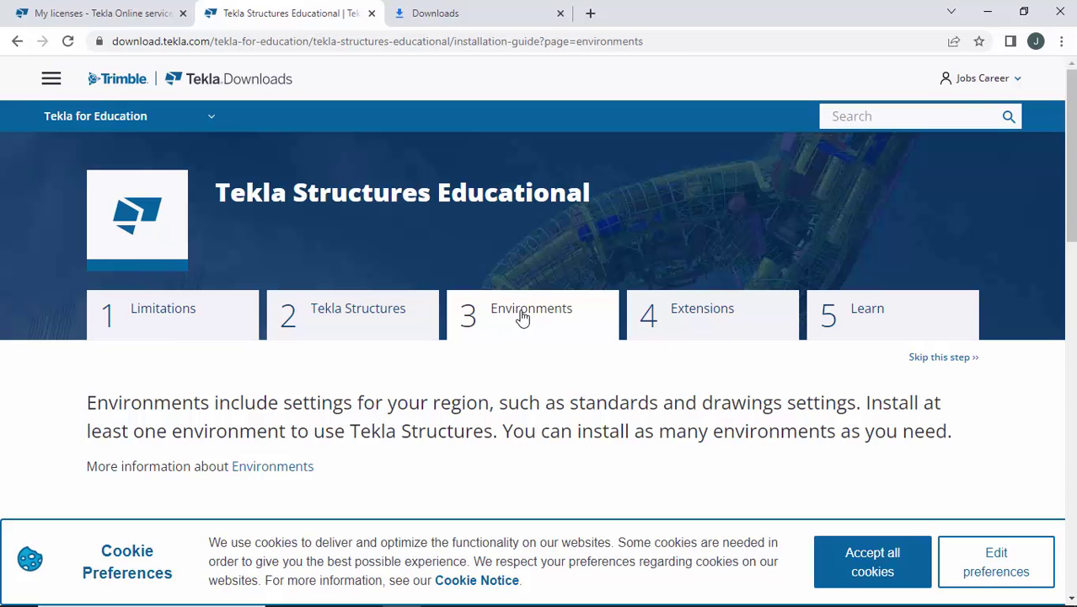
- Look through the Tekla Structures 2023 SP2 environments, start the USA environment download and cancel it from the downloads list
scroll(539, 328, "down", 5)
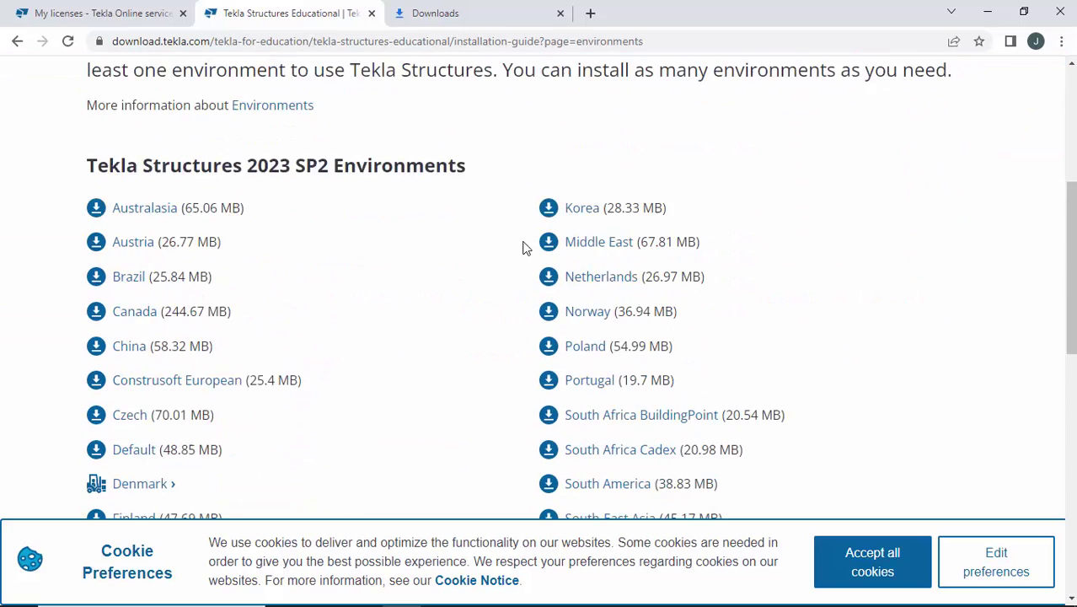
scroll(209, 324, "down", 2)
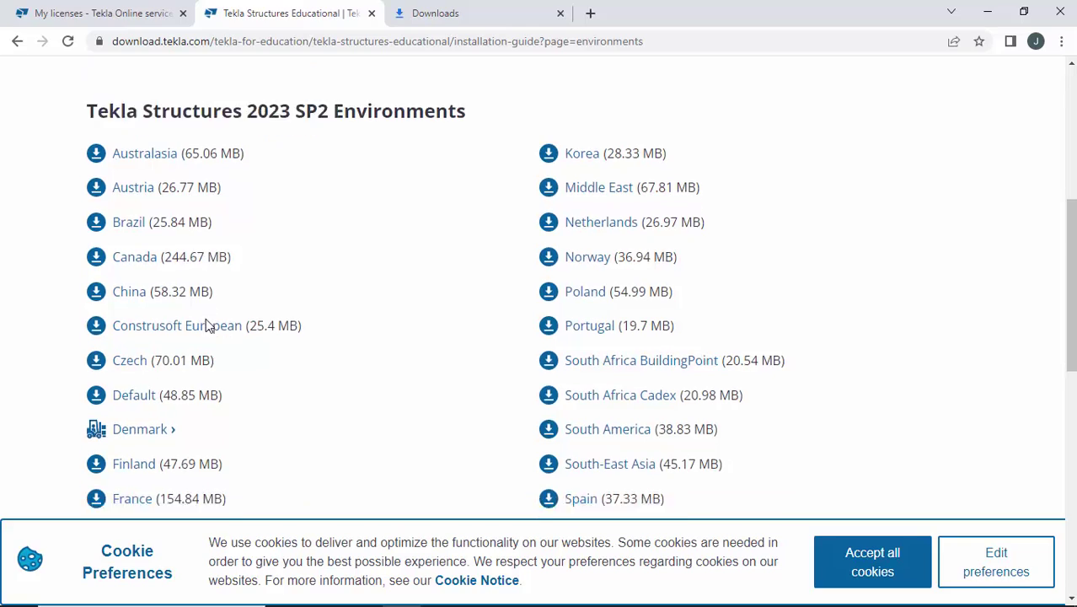
scroll(210, 319, "down", 3)
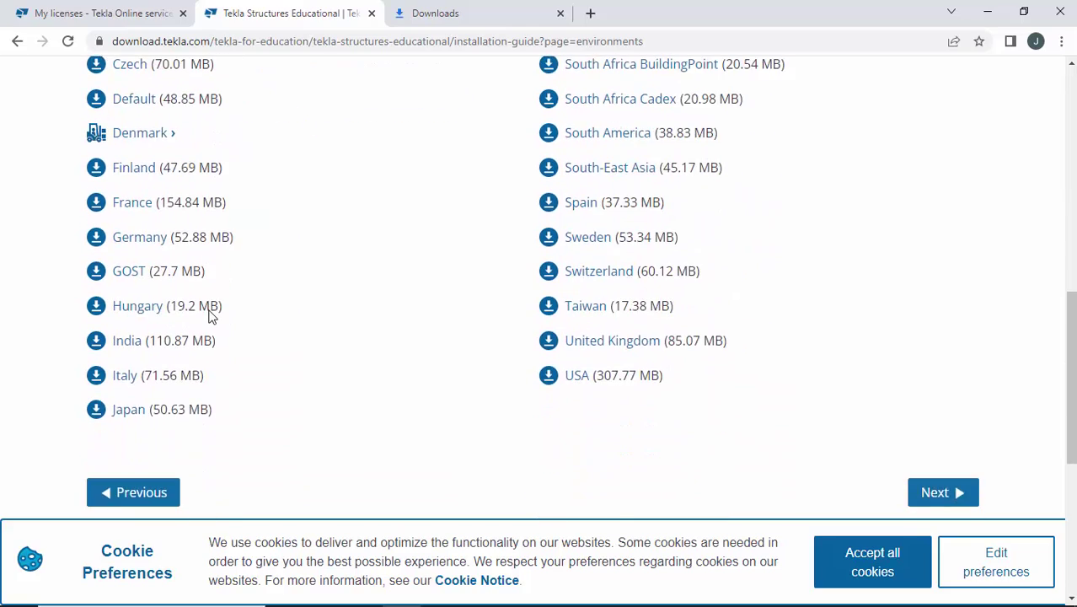
scroll(493, 342, "up", 4)
scroll(572, 253, "up", 2)
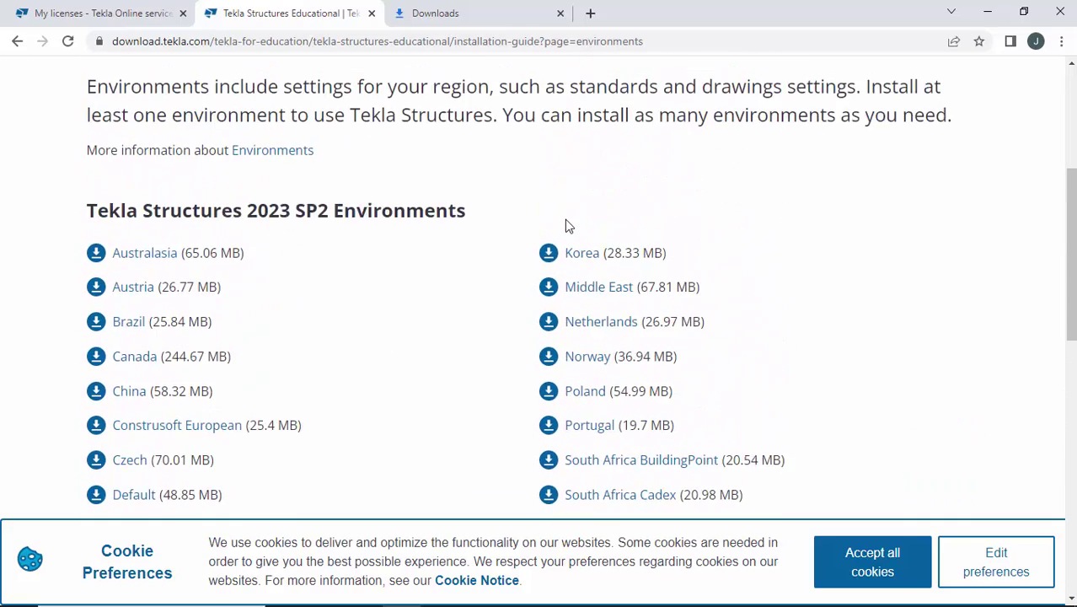
scroll(531, 253, "down", 6)
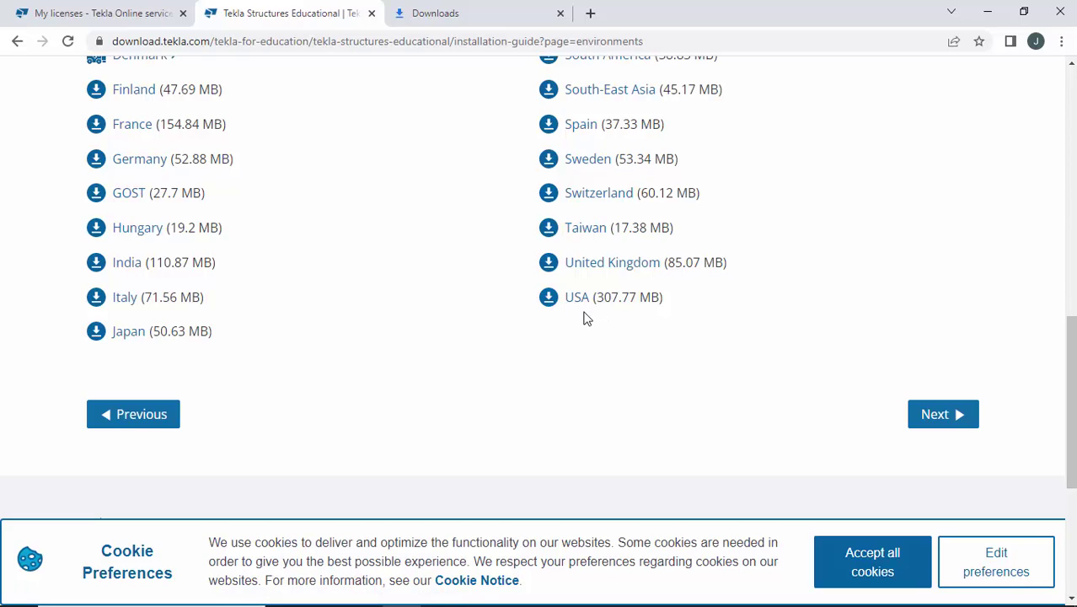
left_click(547, 303)
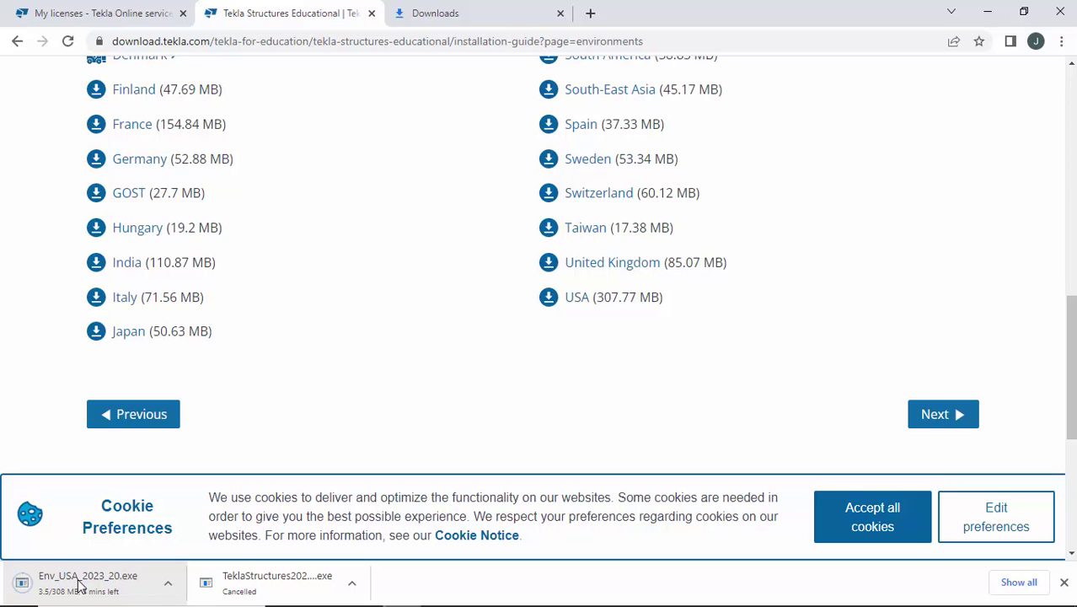
left_click(1009, 581)
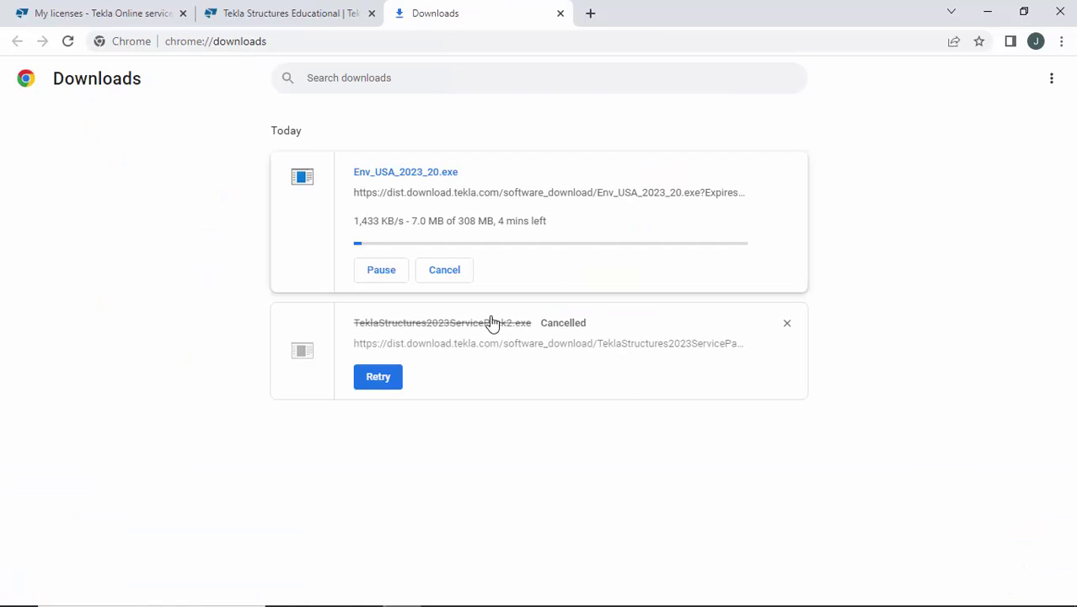
left_click(394, 273)
left_click(454, 271)
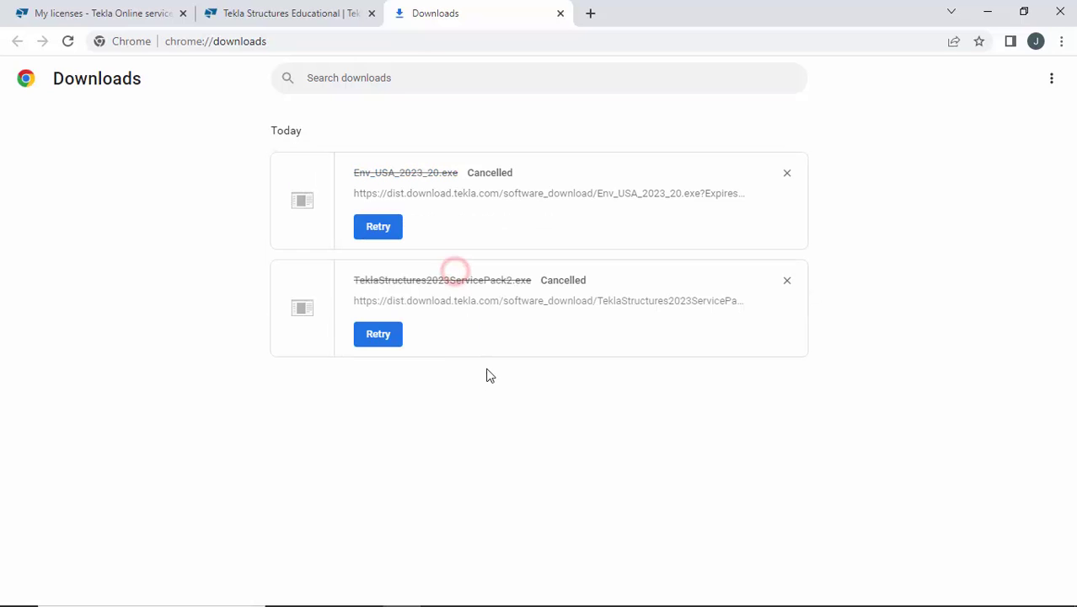
- Return to the environments list, start the India environment download, cancel it and close the downloads page
left_click(291, 13)
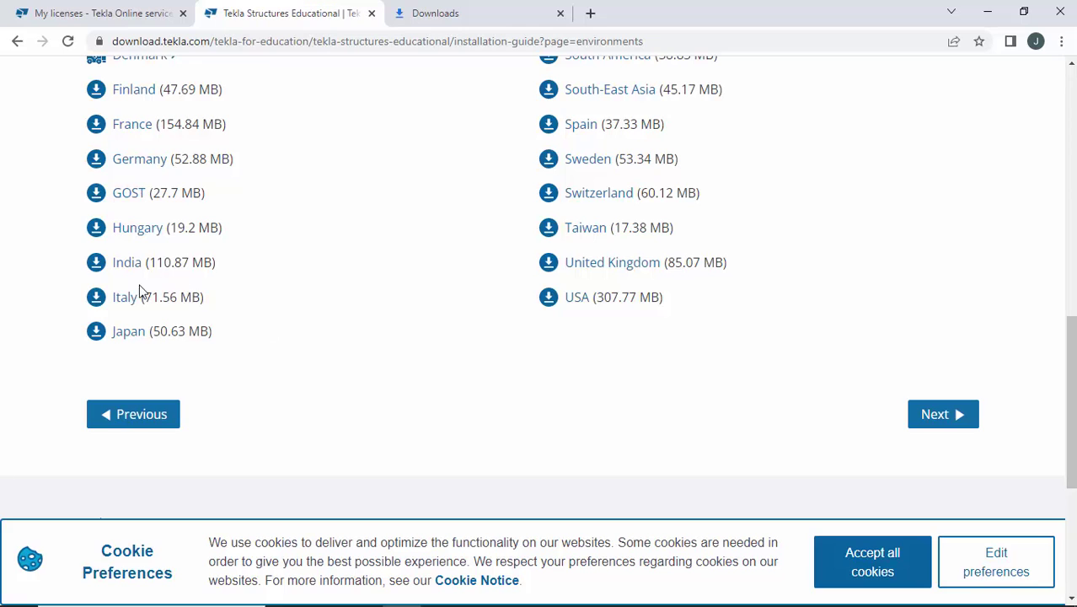
left_click(96, 263)
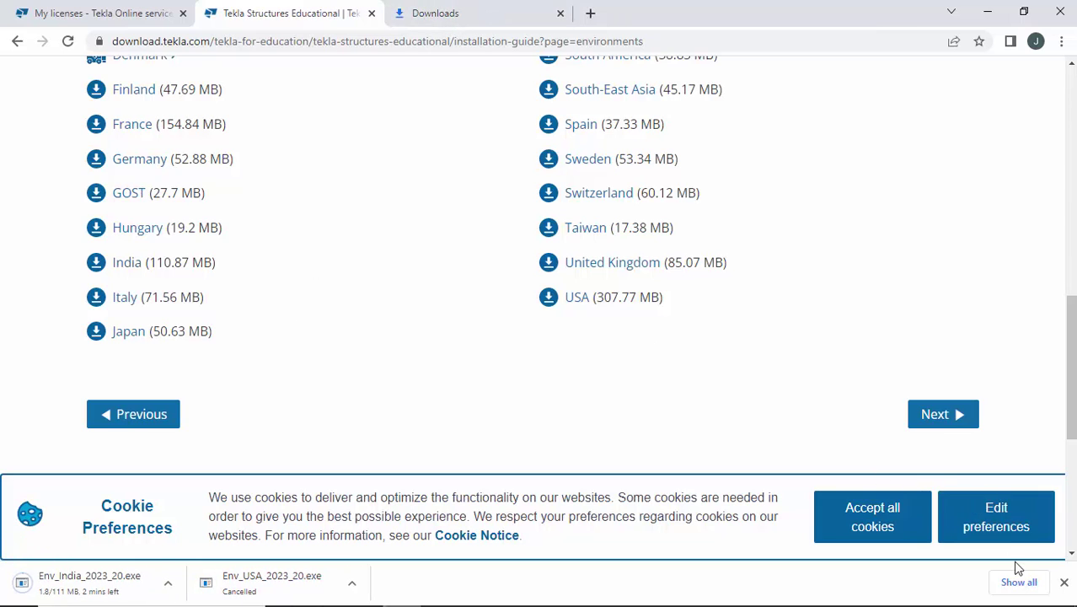
left_click(1017, 581)
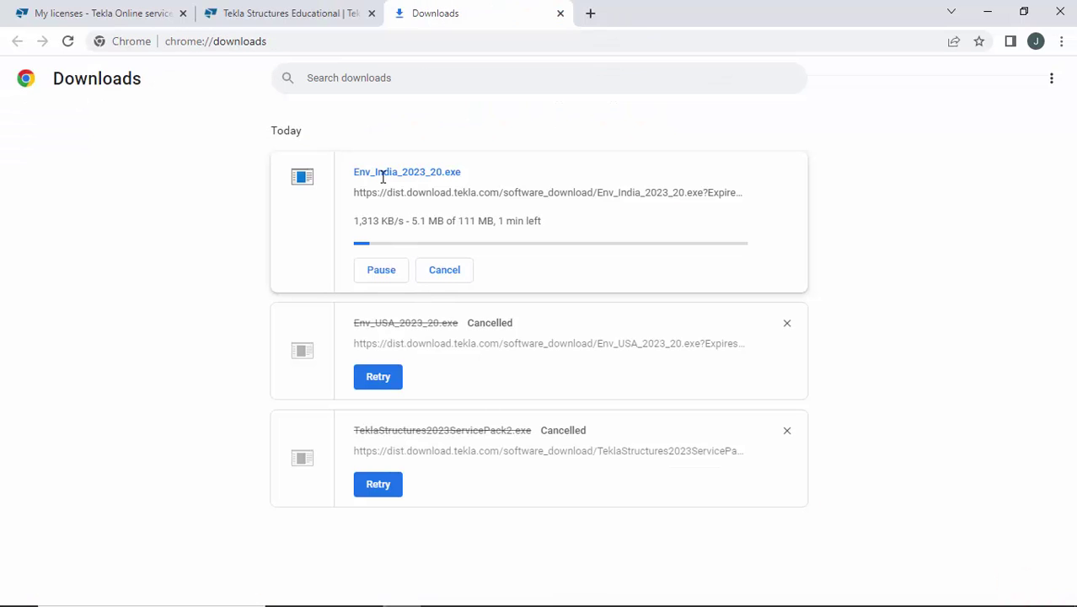
left_click(381, 273)
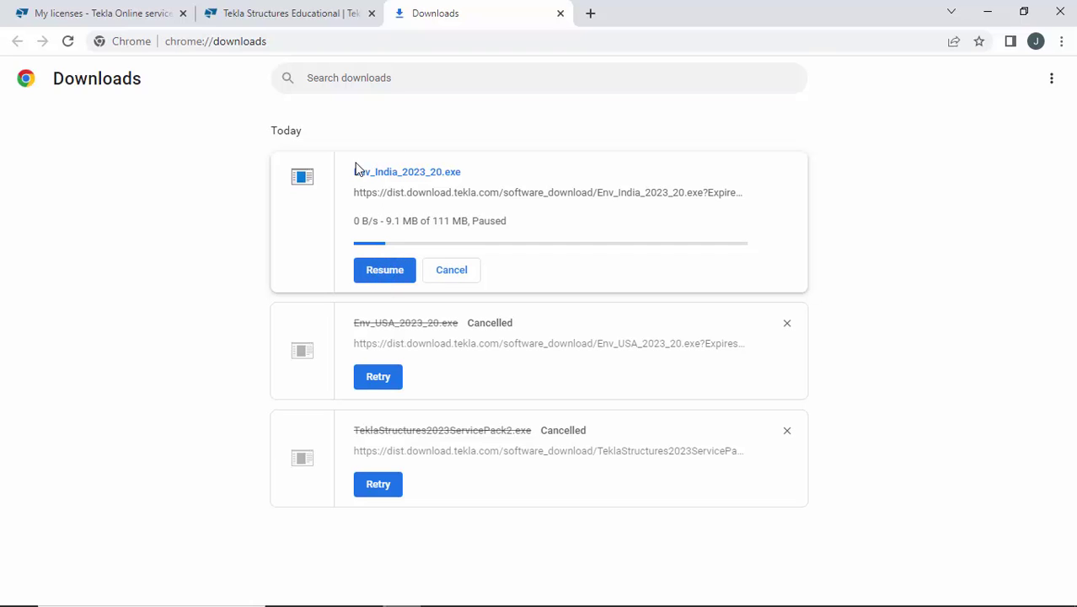
left_click(444, 268)
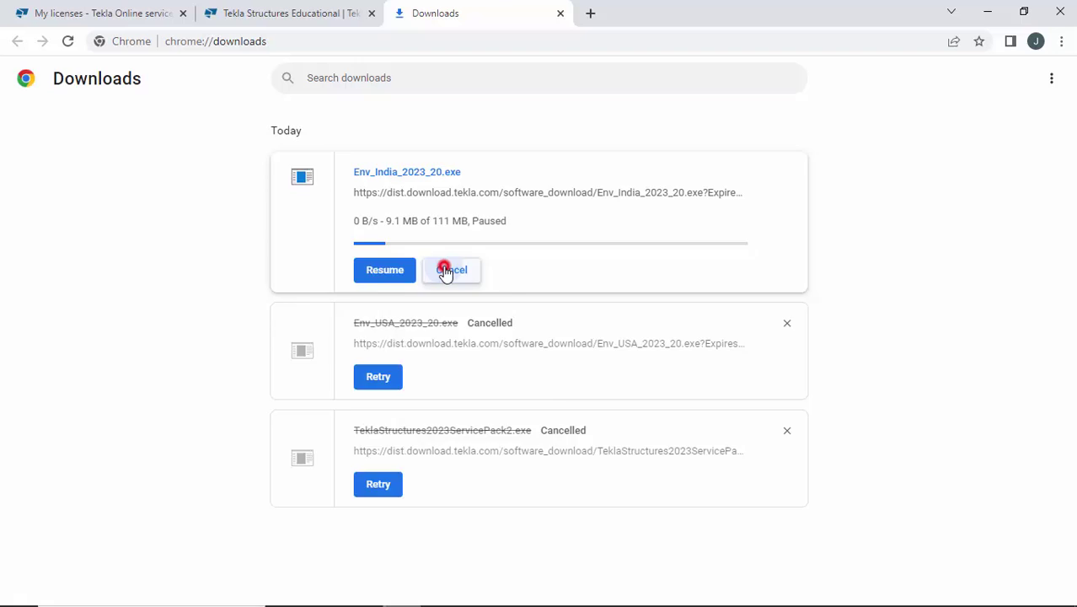
left_click(561, 14)
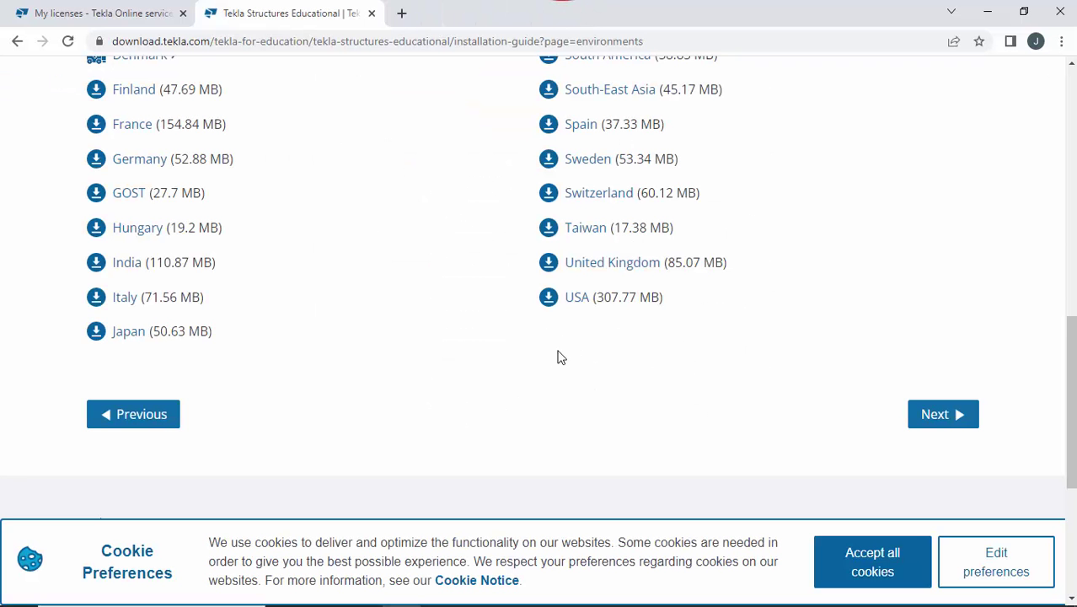
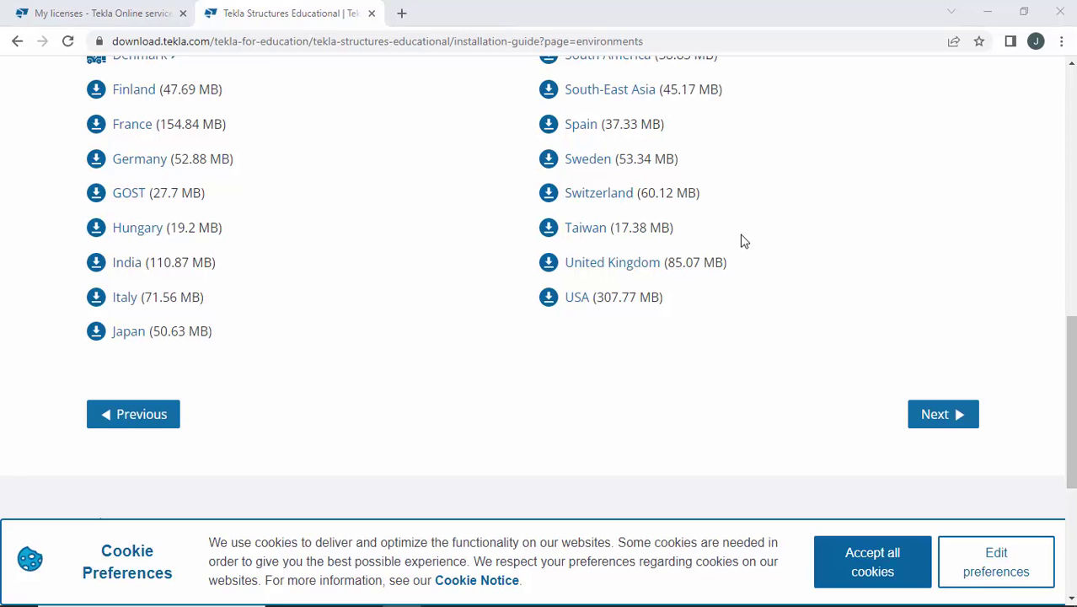
- Switch to File Explorer and check the contents of the Downloads folder
key("super+e")
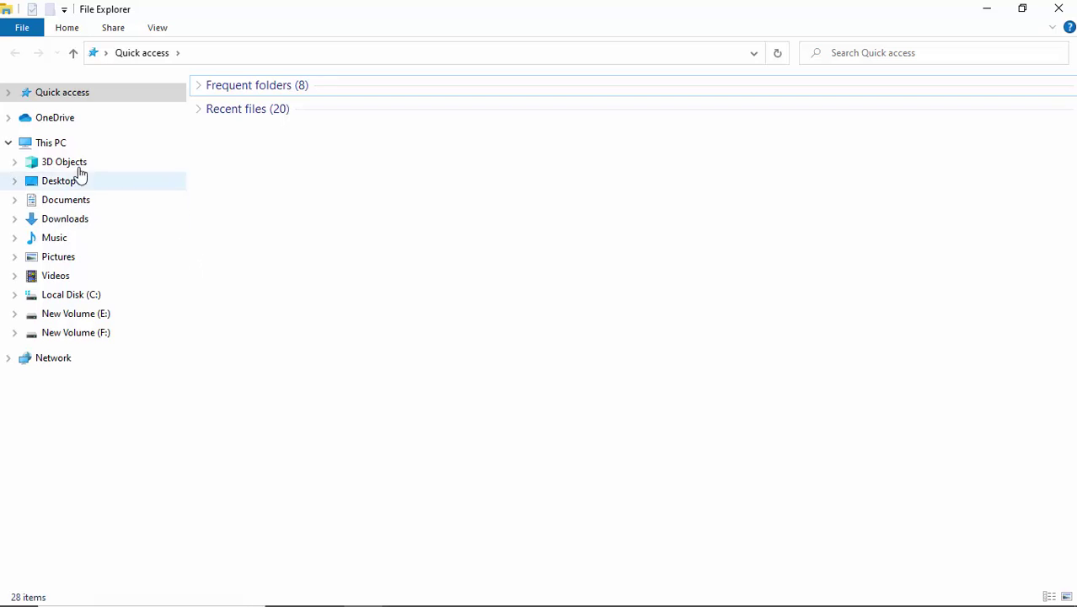
left_click(66, 221)
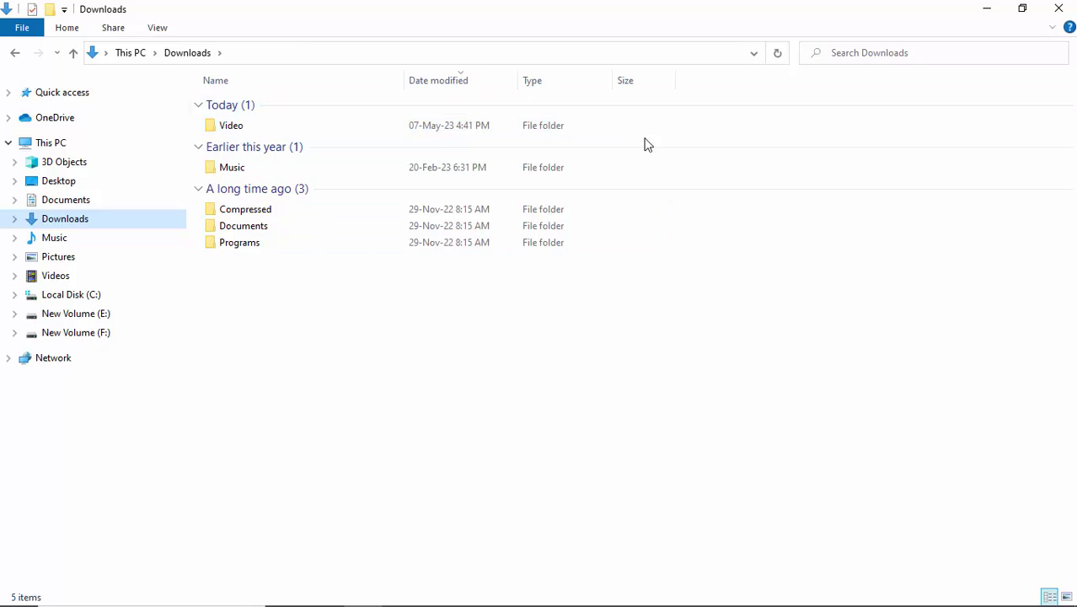
- Minimize the open windows to reach the desktop and select the TeklaStructures2023ServicePack2 installer
left_click(984, 10)
left_click(984, 10)
left_click(353, 240)
left_click_drag(104, 303, 23, 99)
left_click(191, 303)
left_click(36, 283)
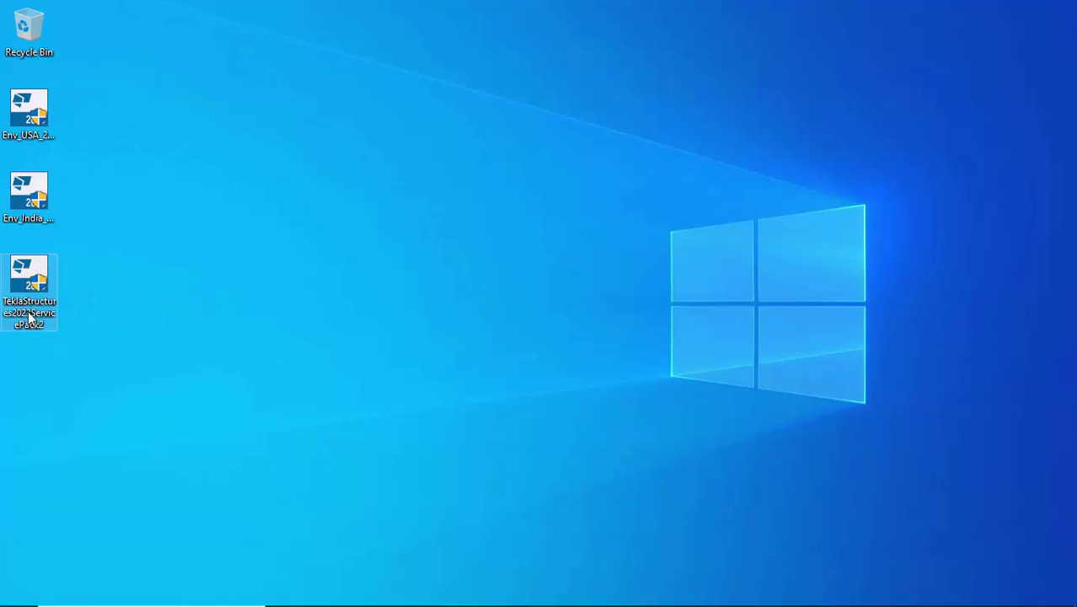
mouse_move(48, 320)
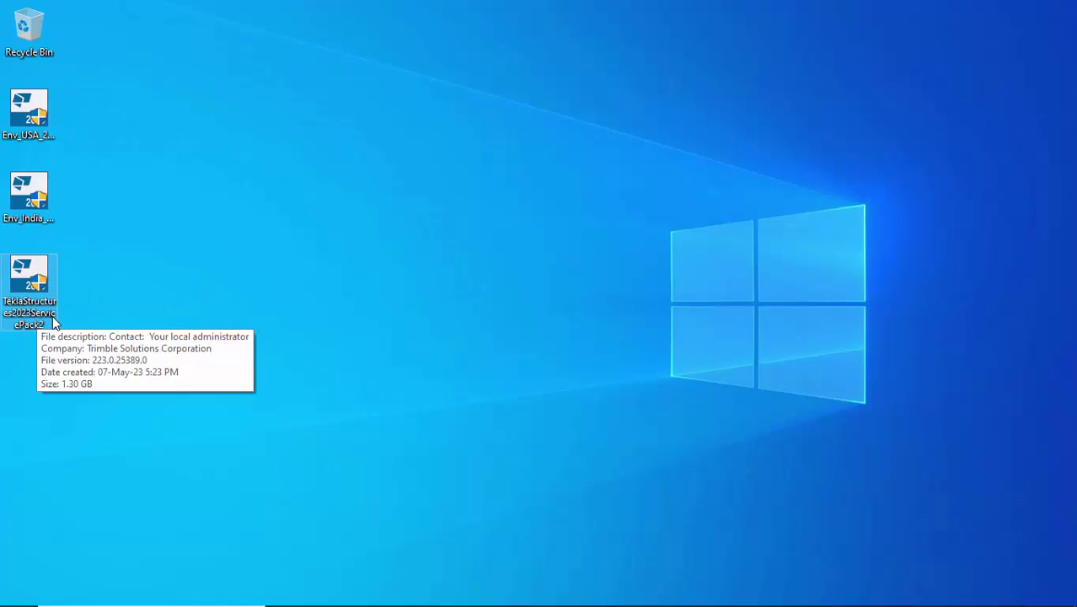
left_click(122, 279)
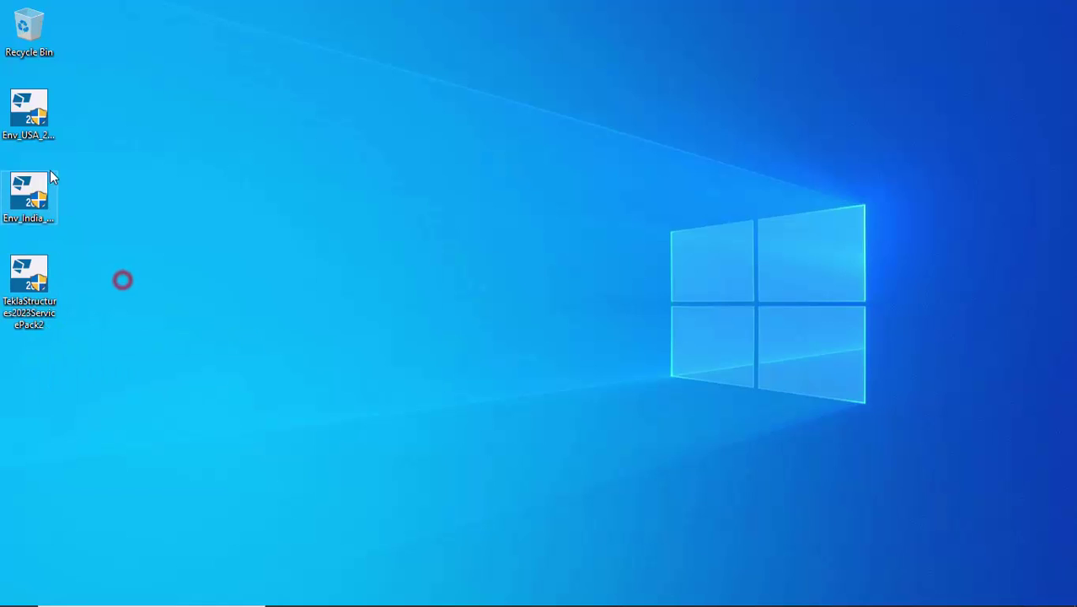
left_click(15, 209)
left_click(35, 122)
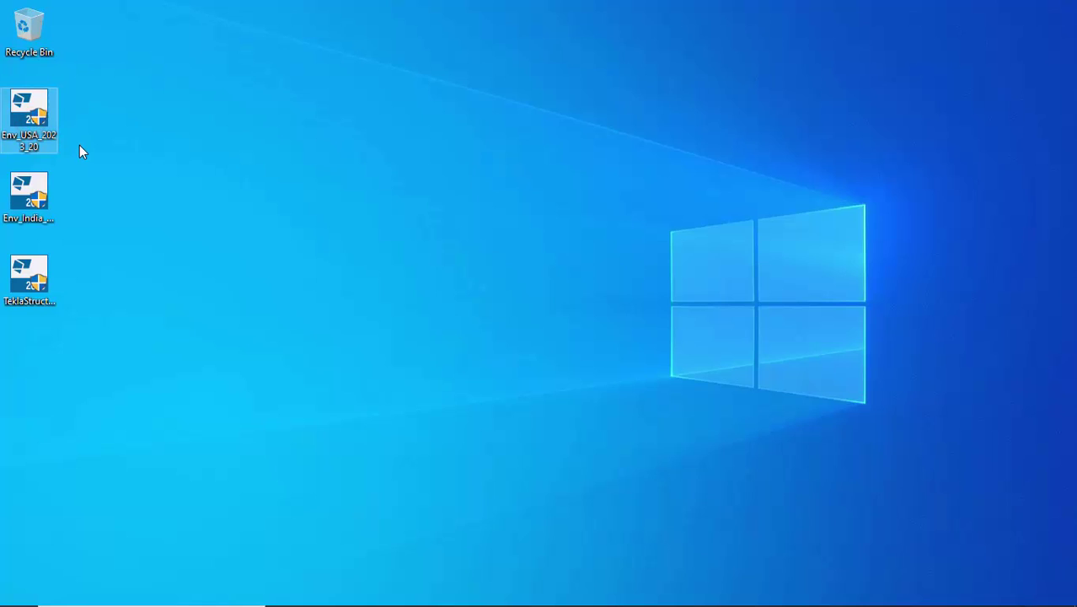
left_click(115, 164)
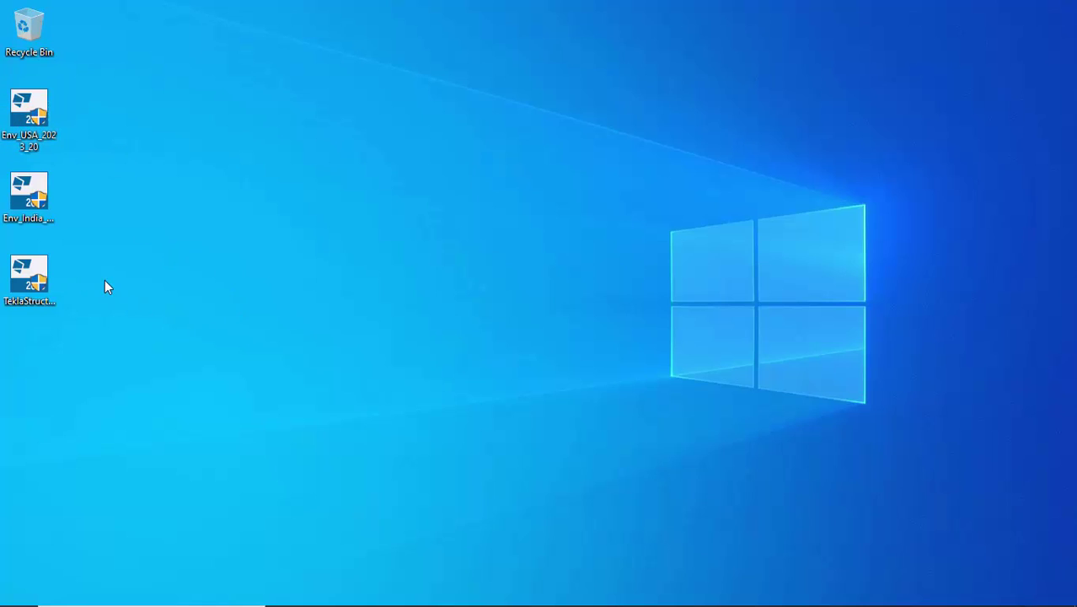
left_click(28, 286)
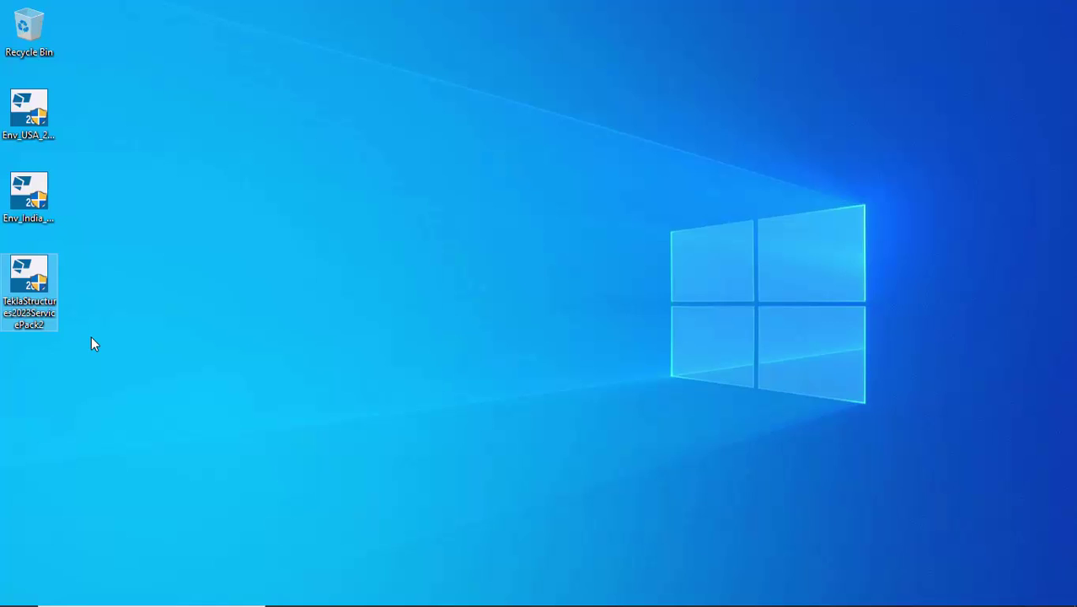
left_click(113, 340)
- Launch the TeklaStructures2023ServicePack2 installer in English (United States) and install the pending .NET Framework and Visual C++ requirements
left_click(42, 302)
double_click(42, 302)
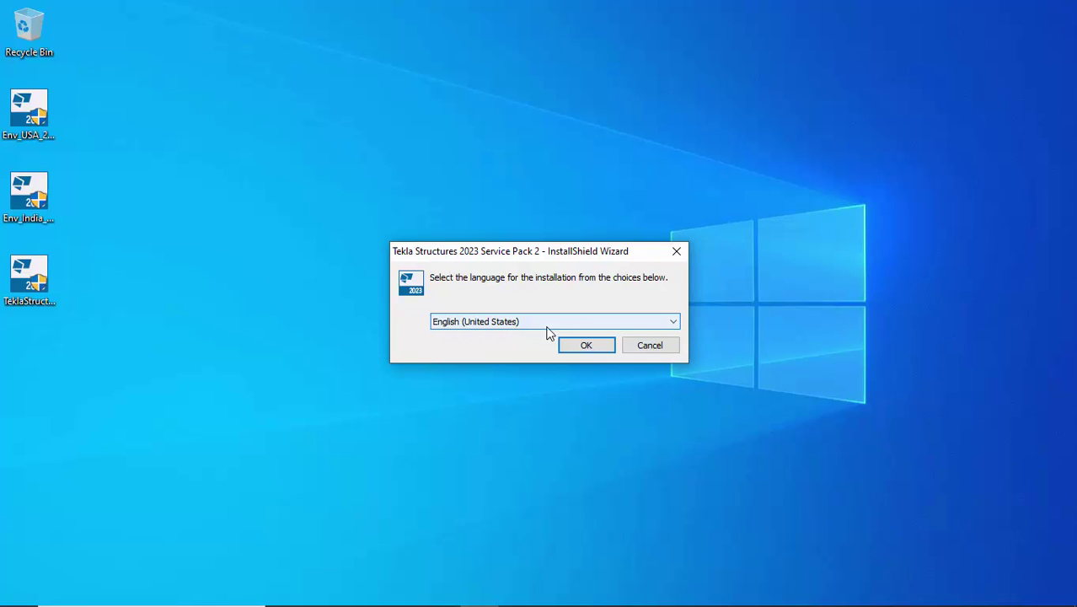
left_click(662, 325)
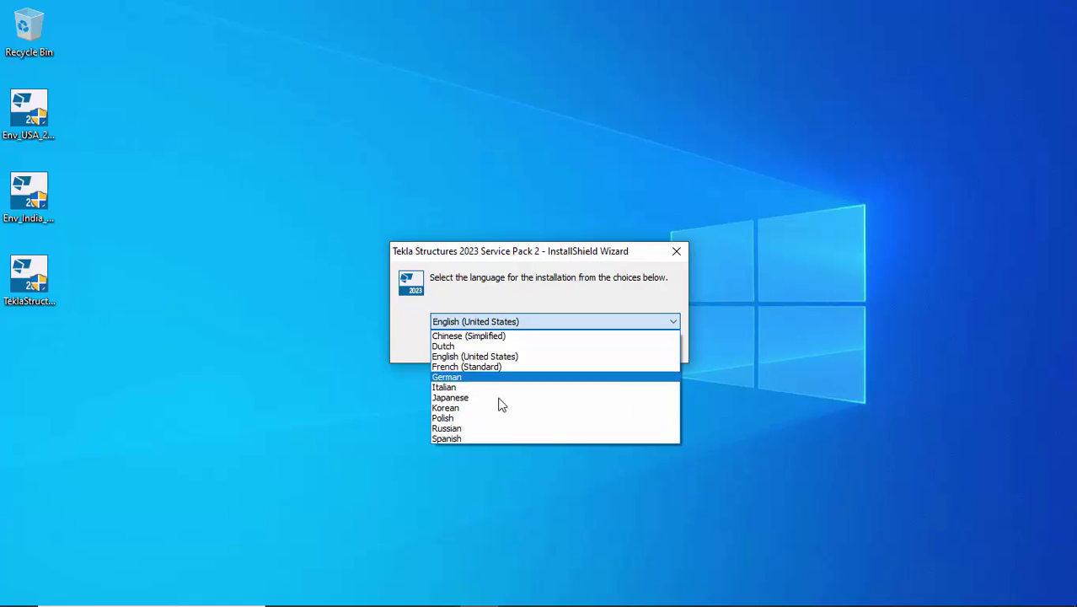
left_click(534, 286)
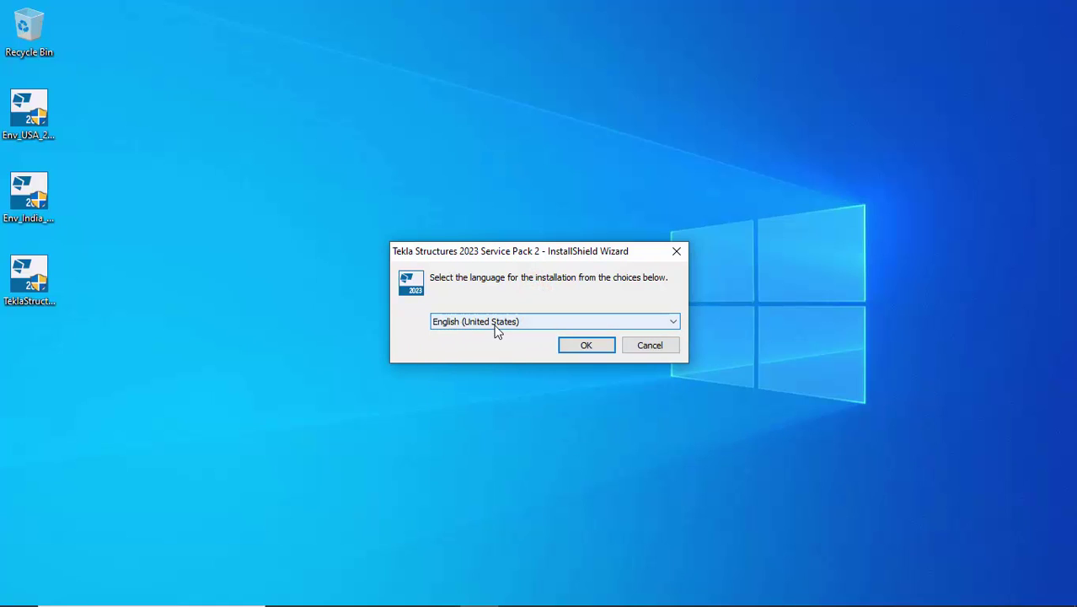
left_click(582, 346)
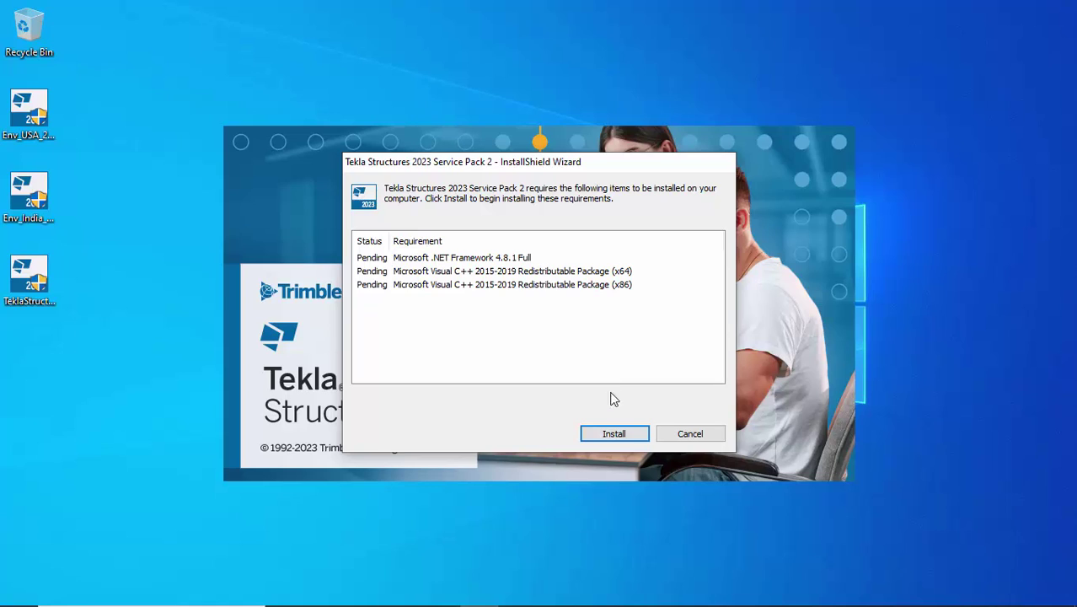
left_click(615, 435)
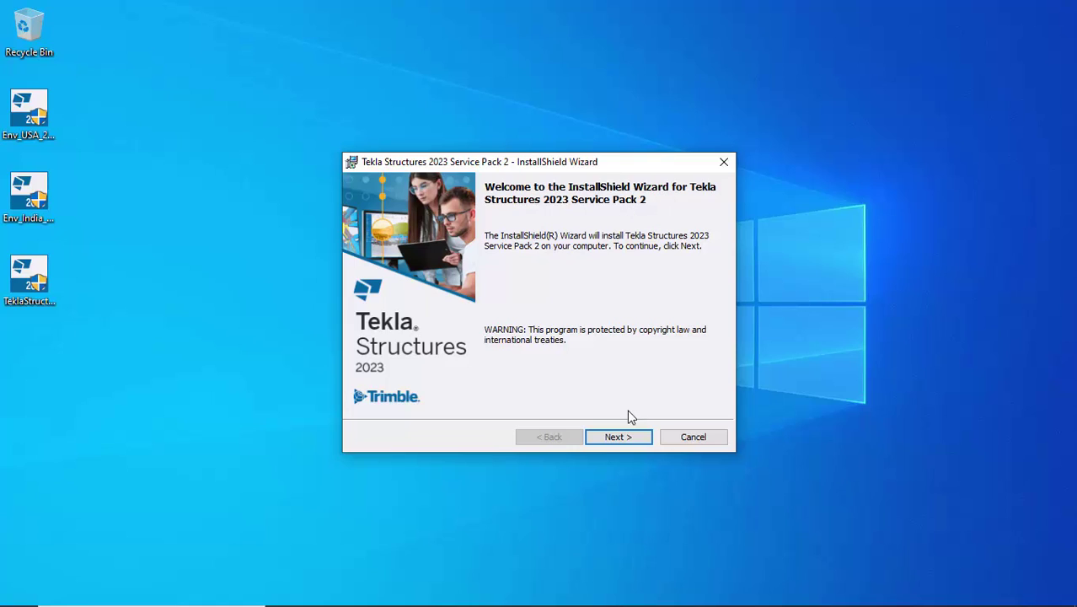
- Accept the license agreement and install Tekla Structures to C:\Program Files\Tekla Structures\ with C:\TeklaStructuresModels\ as the model folder
left_click(621, 437)
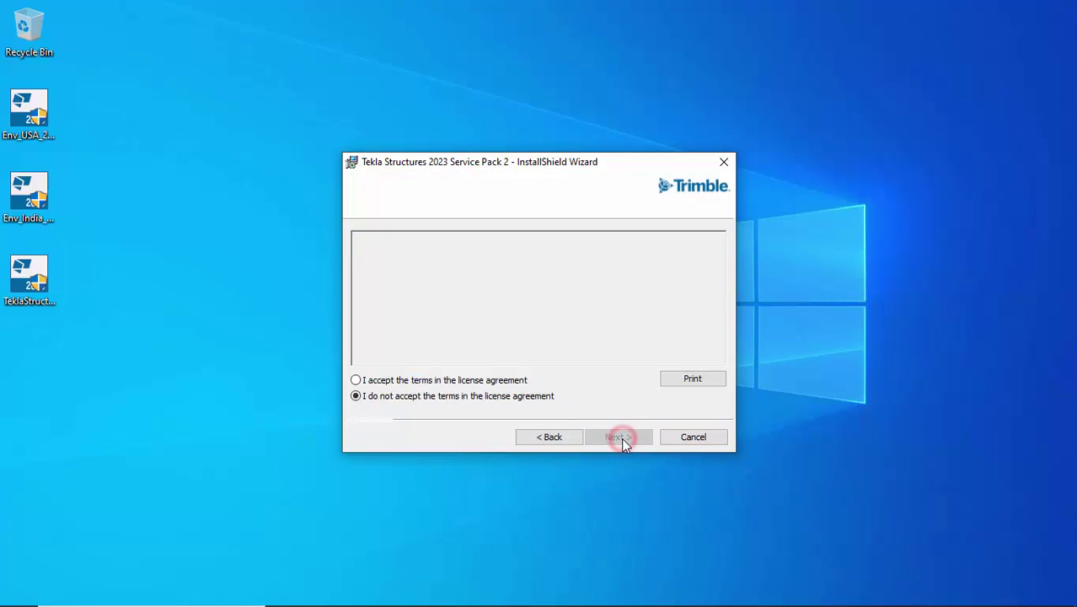
left_click(356, 380)
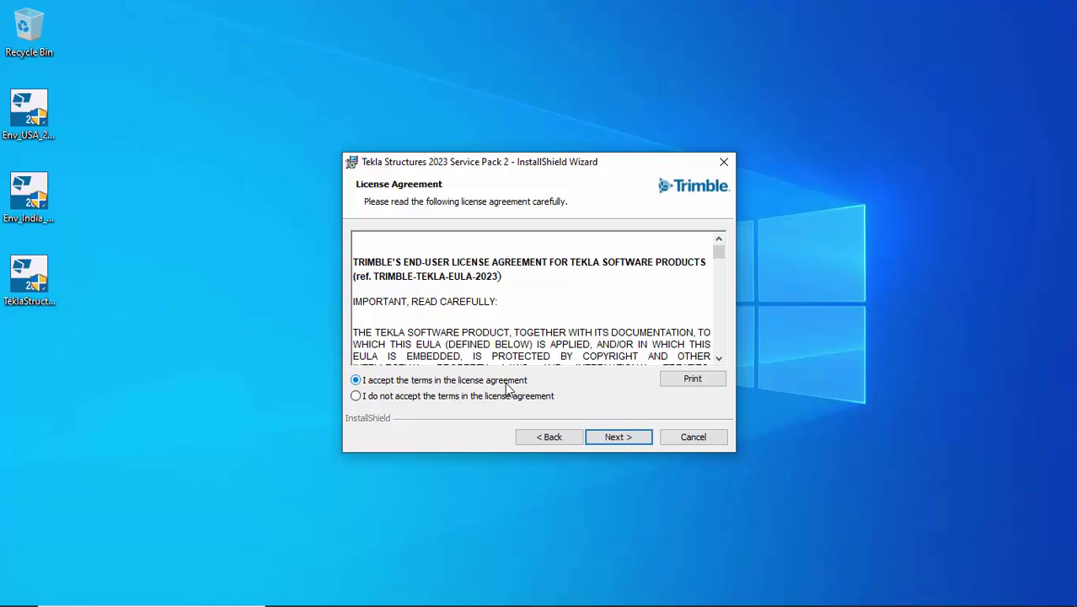
left_click(621, 438)
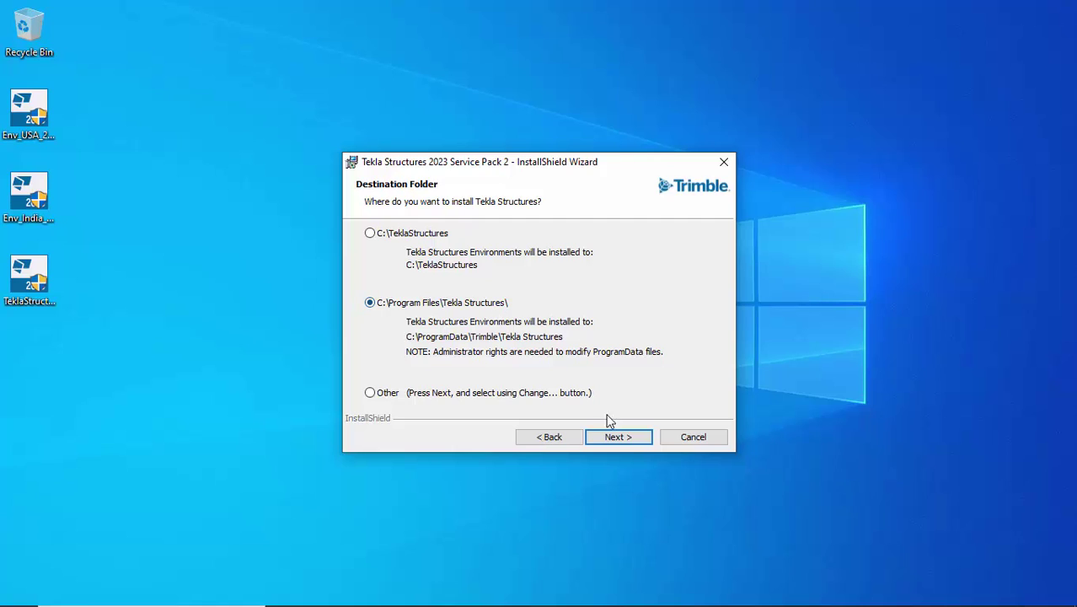
left_click(622, 437)
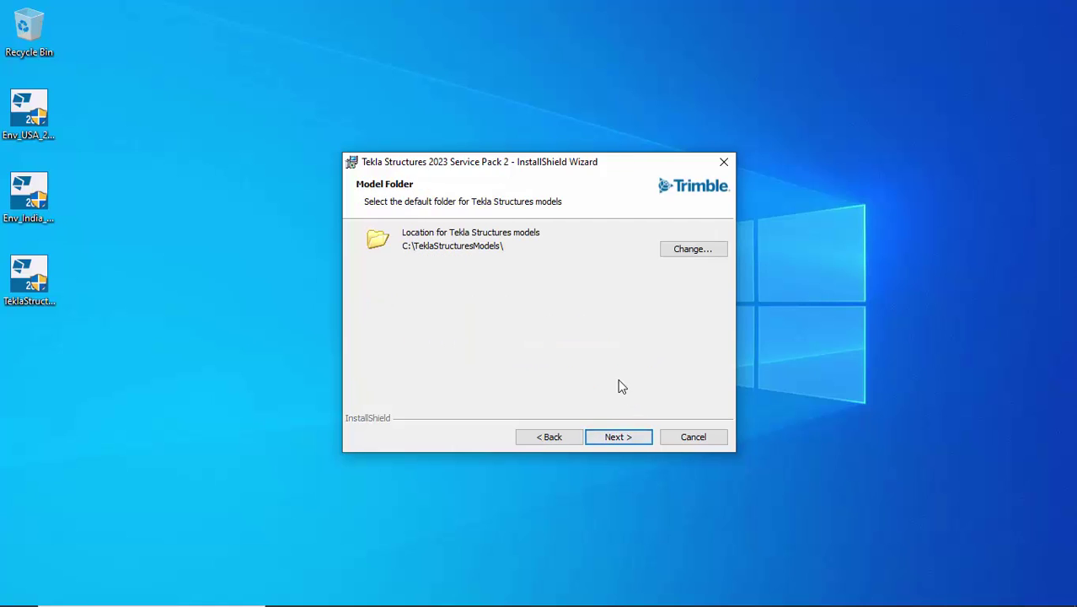
left_click(616, 438)
left_click(616, 435)
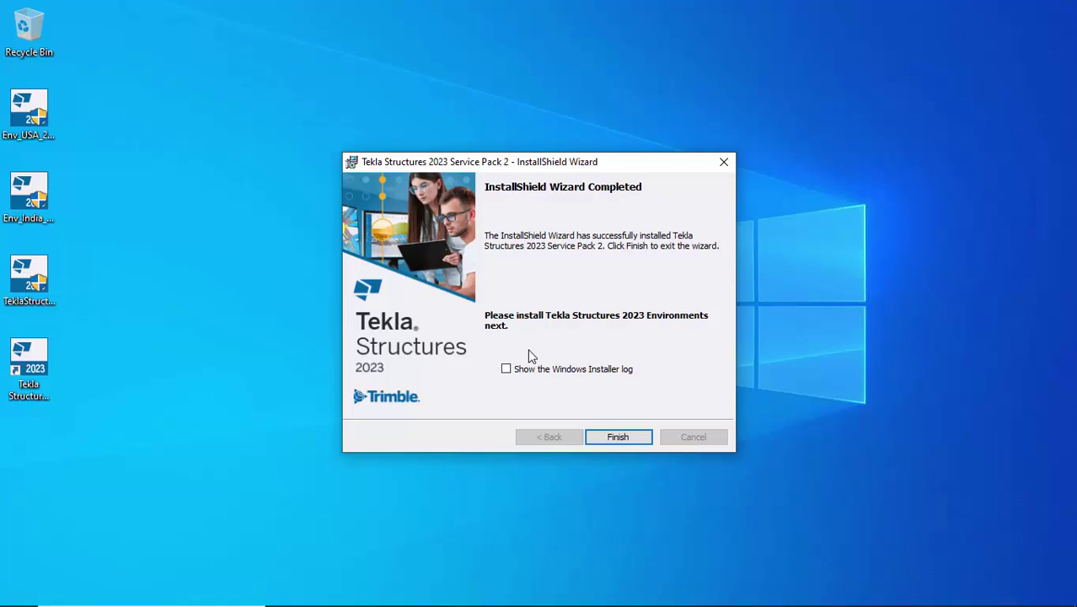
- Finish the Tekla Structures setup with the Windows Installer log shown, look through the log and close it
left_click(505, 368)
left_click(622, 437)
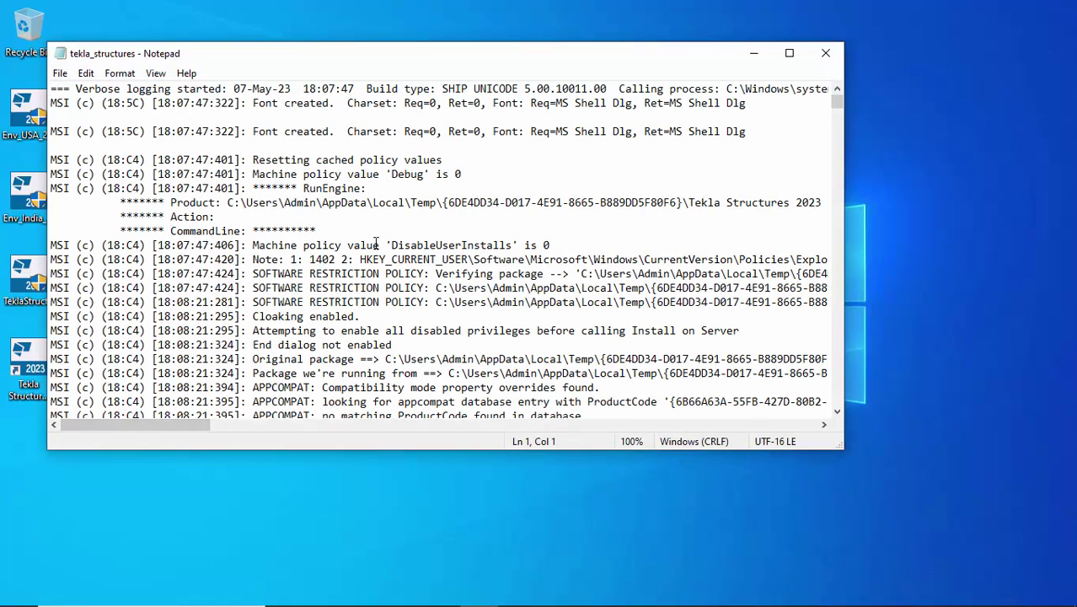
scroll(379, 227, "down", 8)
scroll(381, 260, "down", 8)
scroll(381, 260, "up", 15)
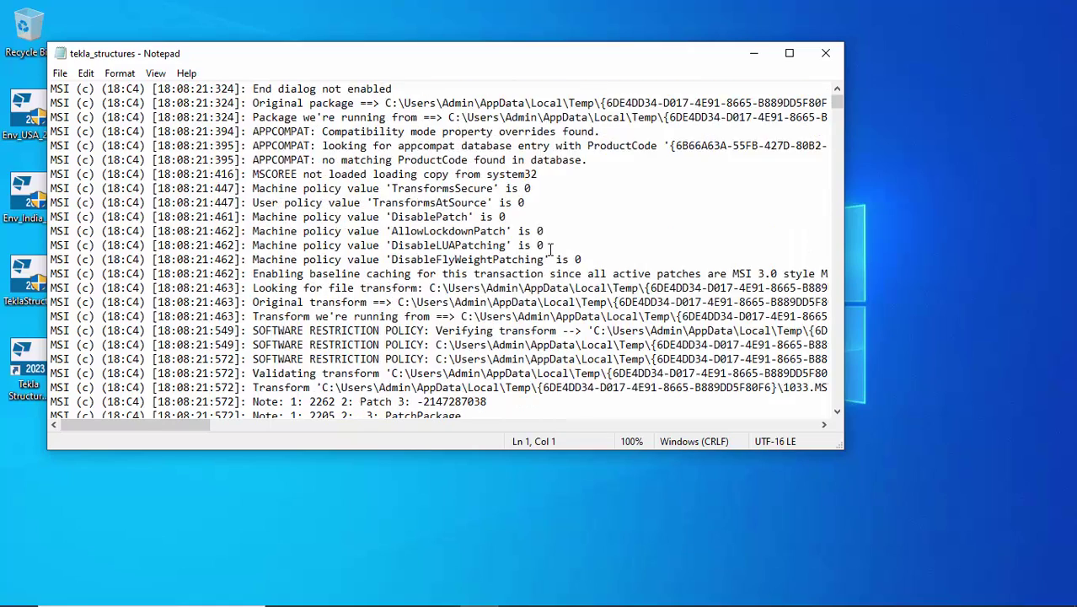
left_click(827, 55)
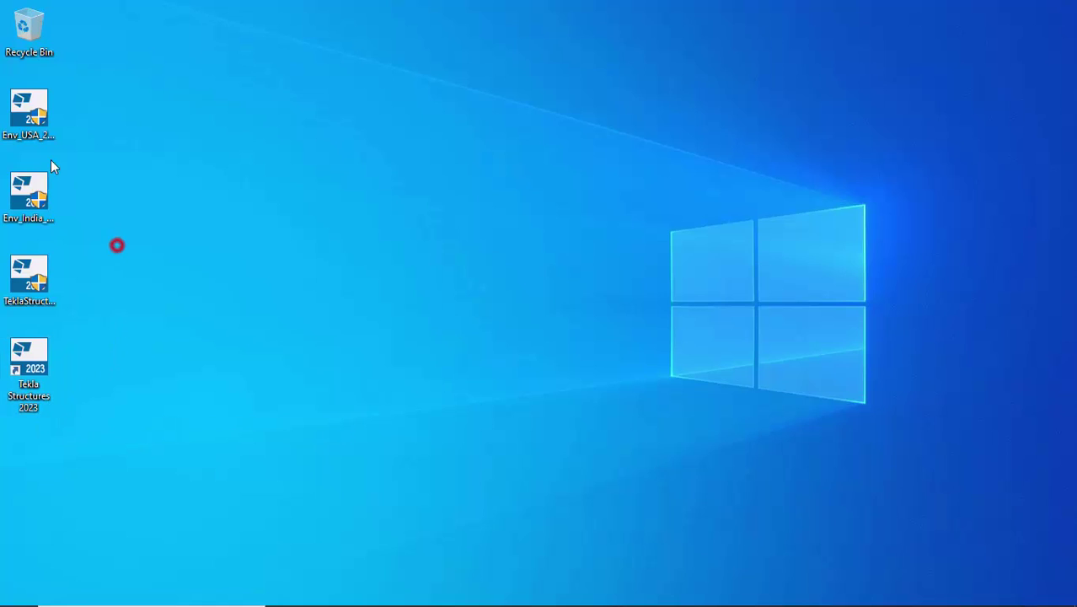
- Launch the Env_USA_2023_20 installer from the desktop and confirm English (United States) as the installation language
double_click(26, 126)
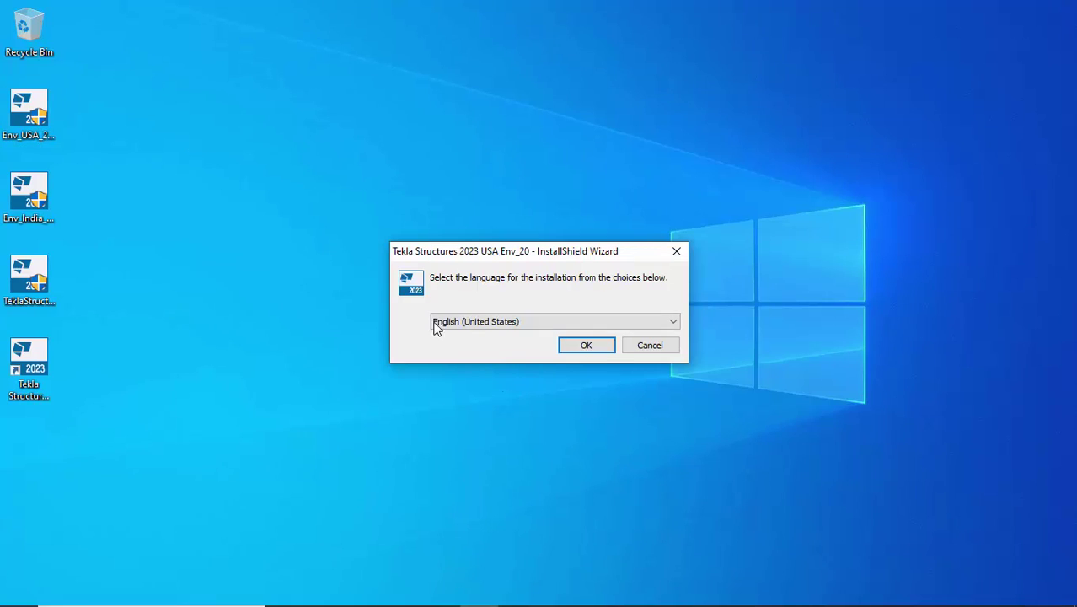
left_click(505, 325)
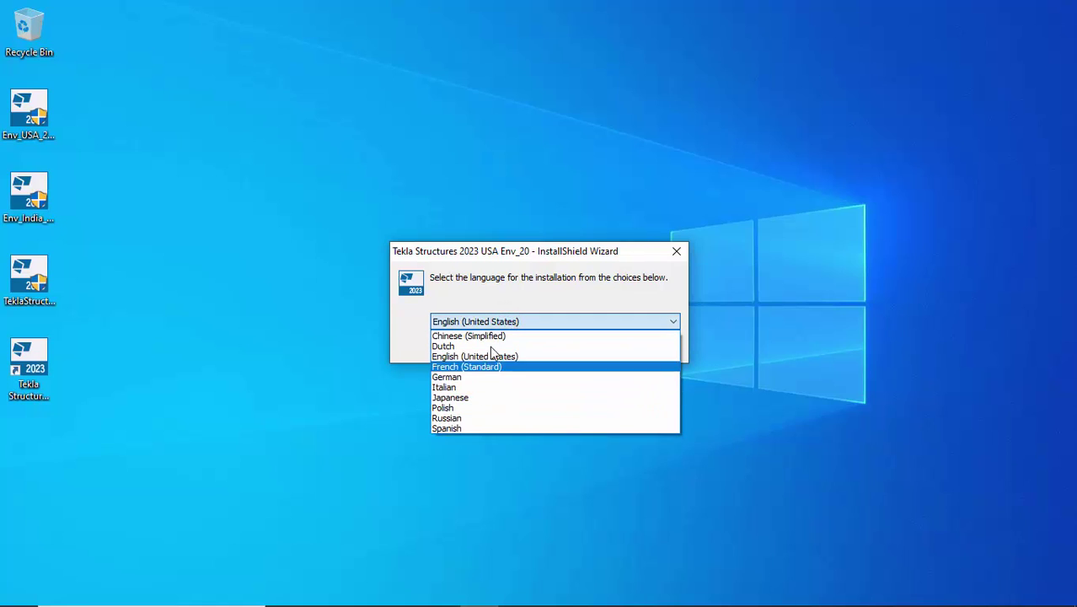
left_click(493, 321)
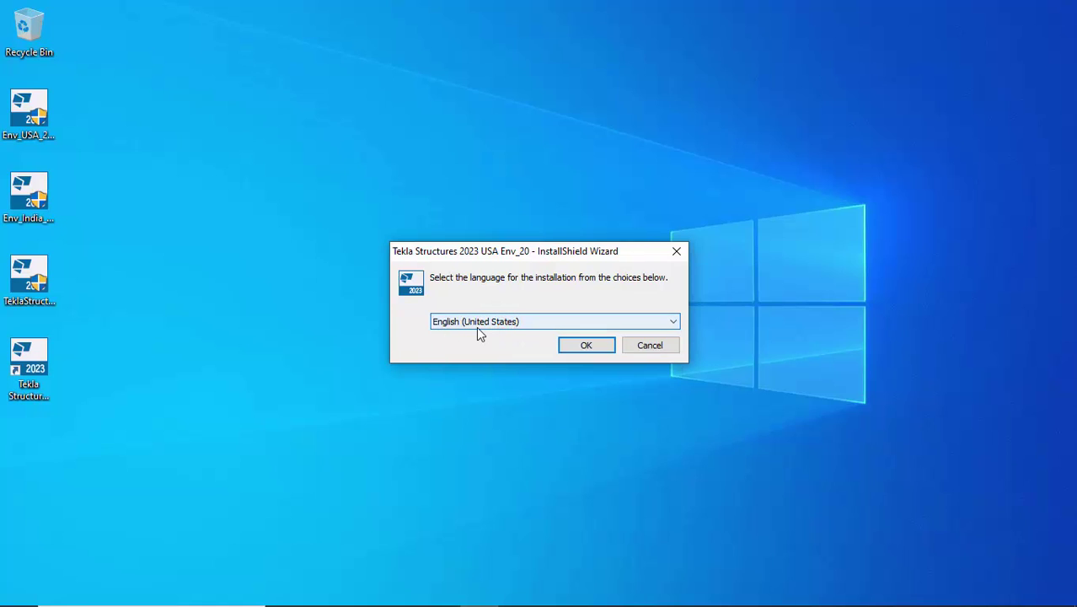
left_click(587, 347)
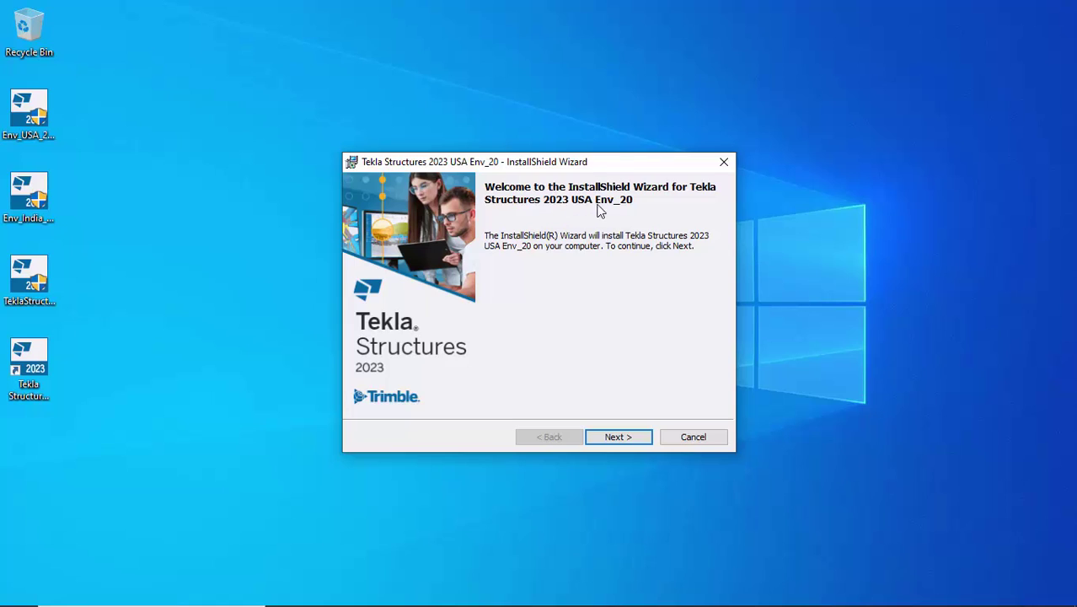
- Install the USA environment in the default Environments folder with its content installed now, and finish the wizard without the log
left_click(619, 438)
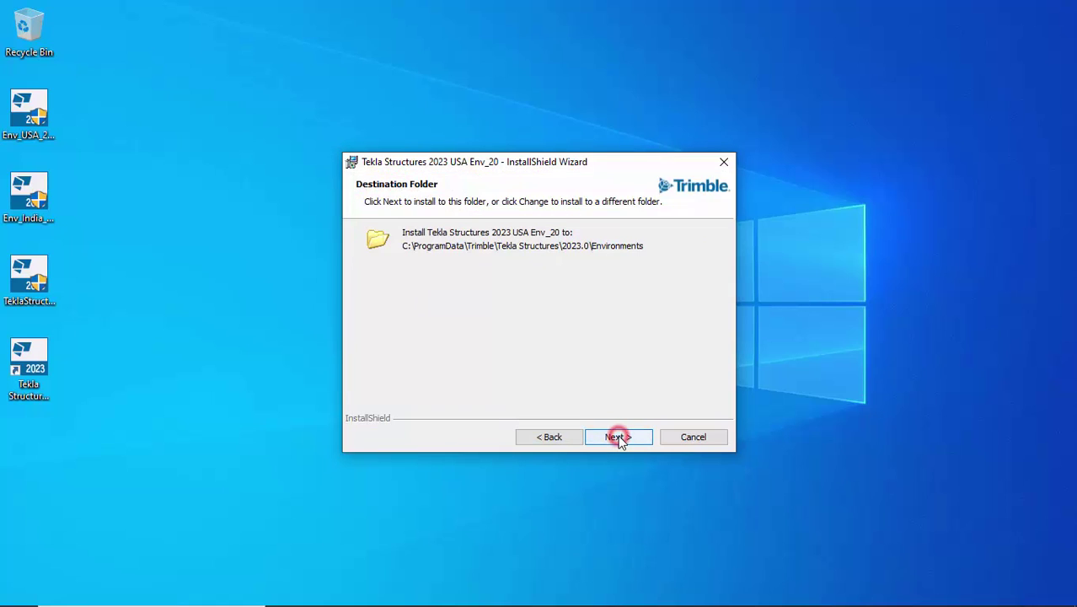
left_click(617, 436)
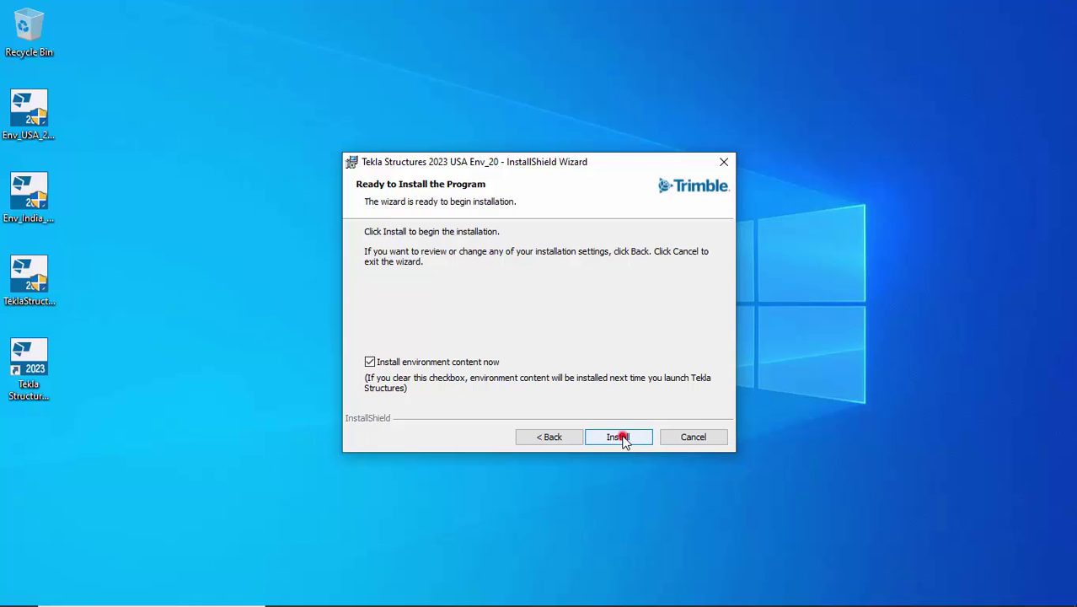
left_click(620, 437)
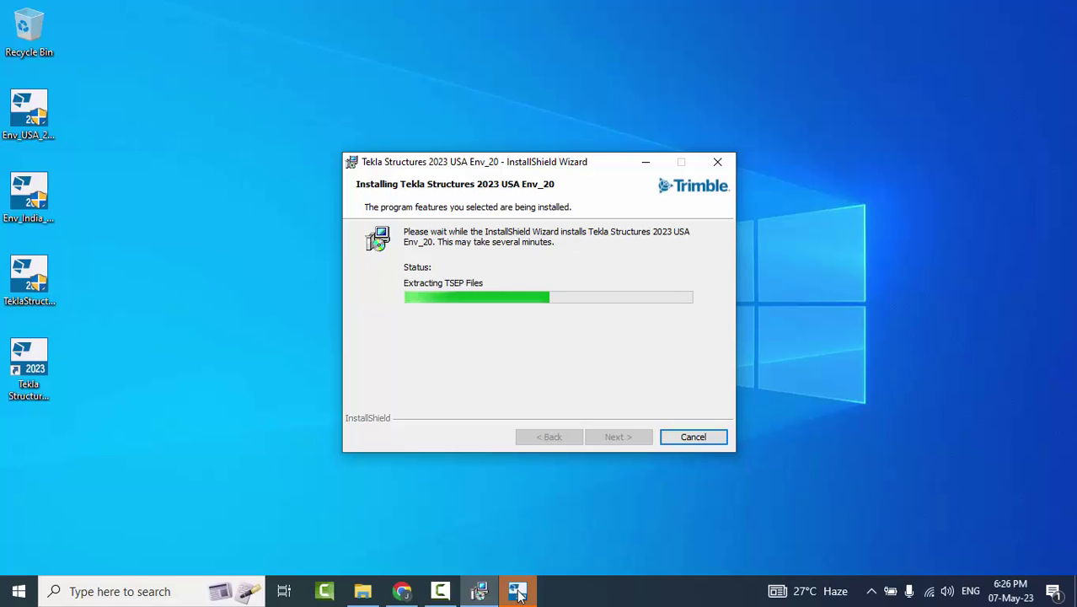
left_click(515, 505)
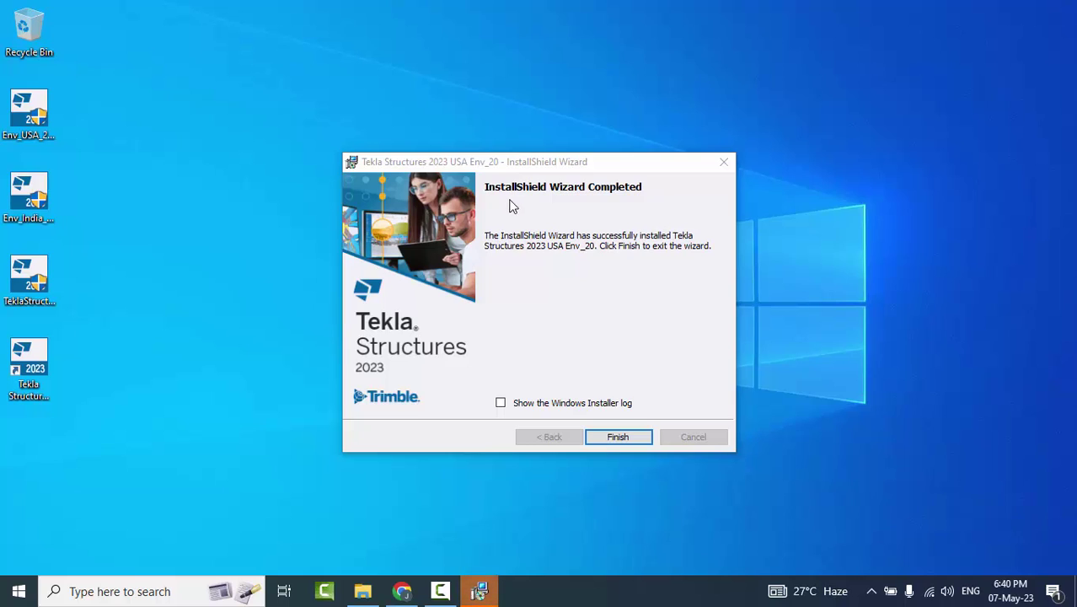
left_click(617, 439)
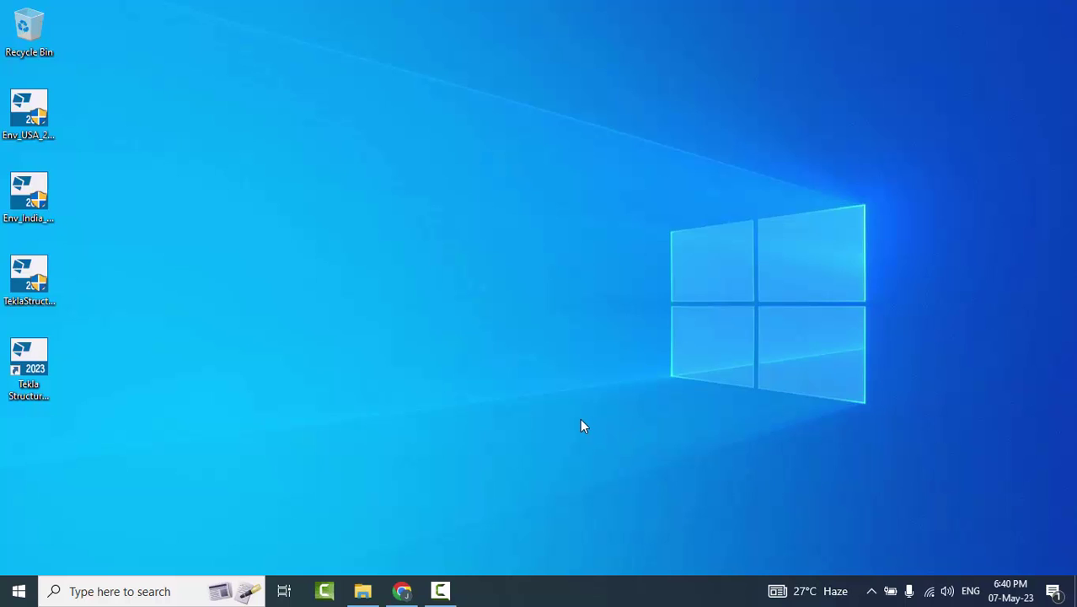
- Launch the India environment installer from the desktop and confirm English (United States) as the installation language
double_click(29, 112)
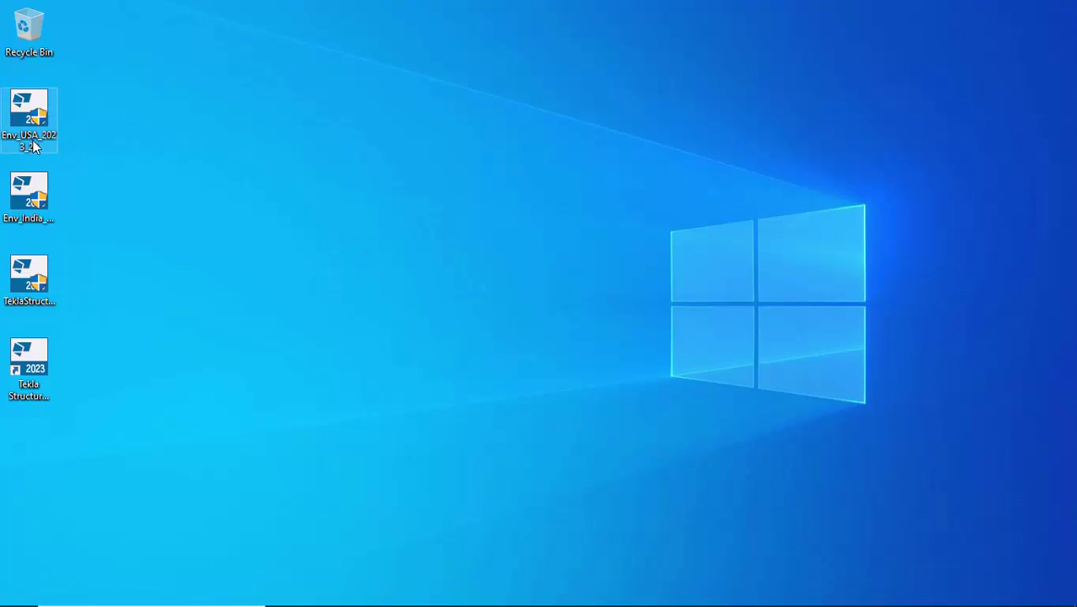
left_click(173, 161)
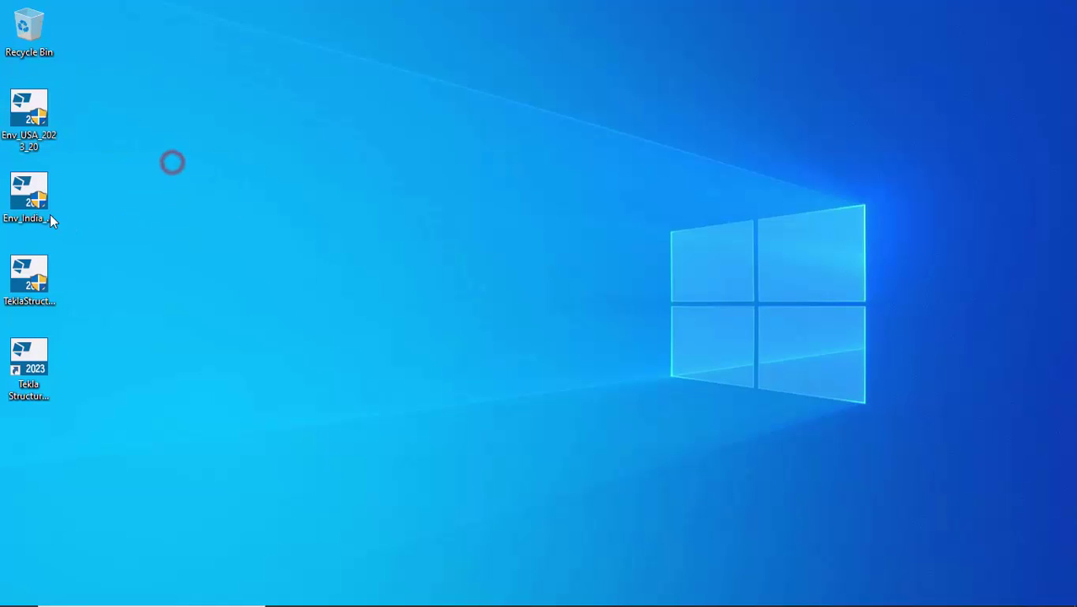
double_click(42, 217)
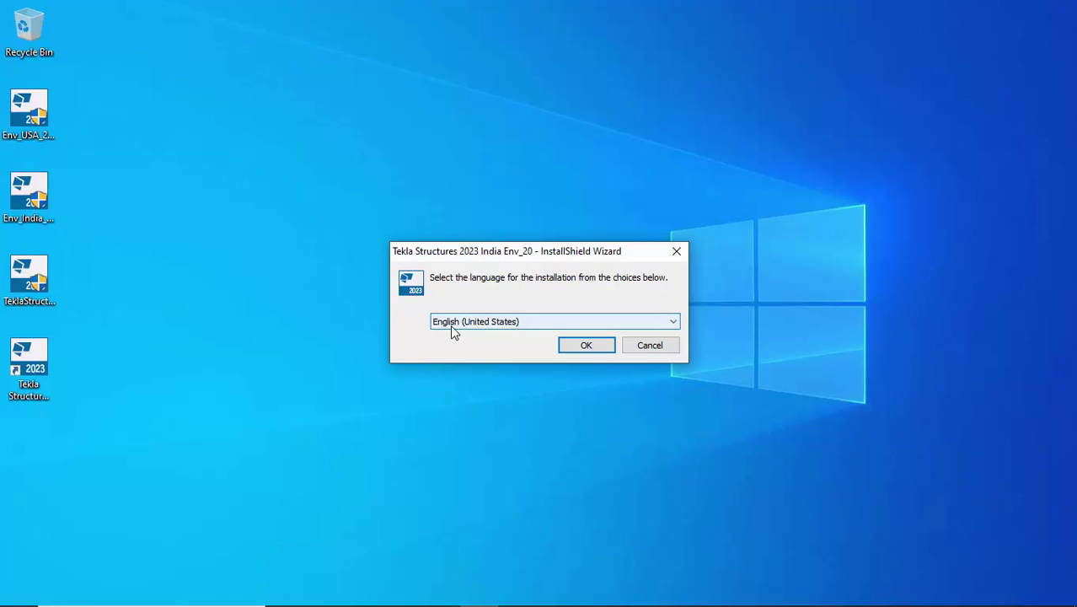
left_click(674, 325)
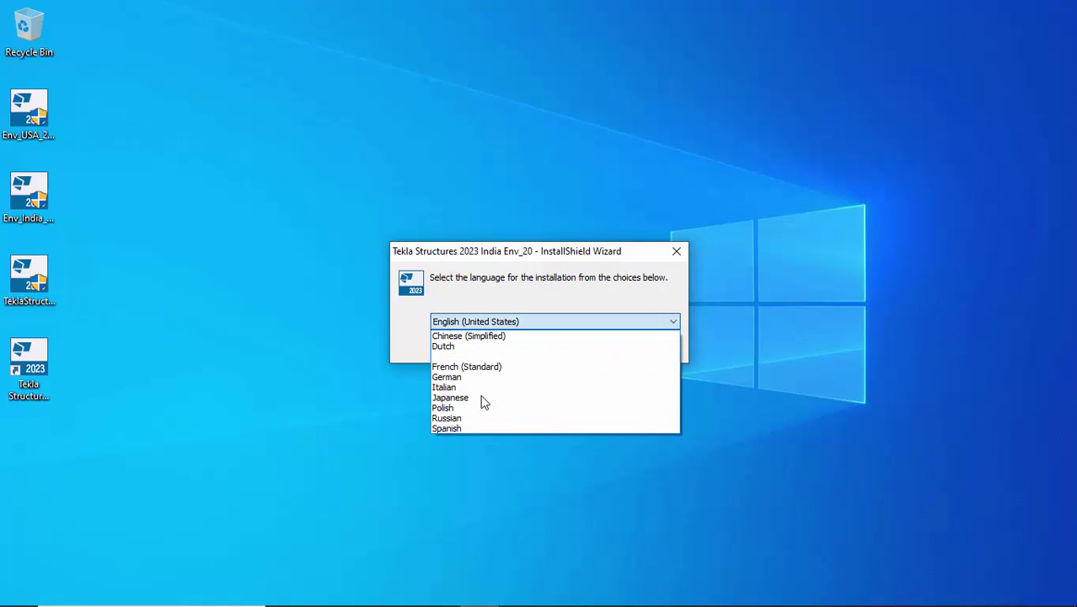
left_click(519, 295)
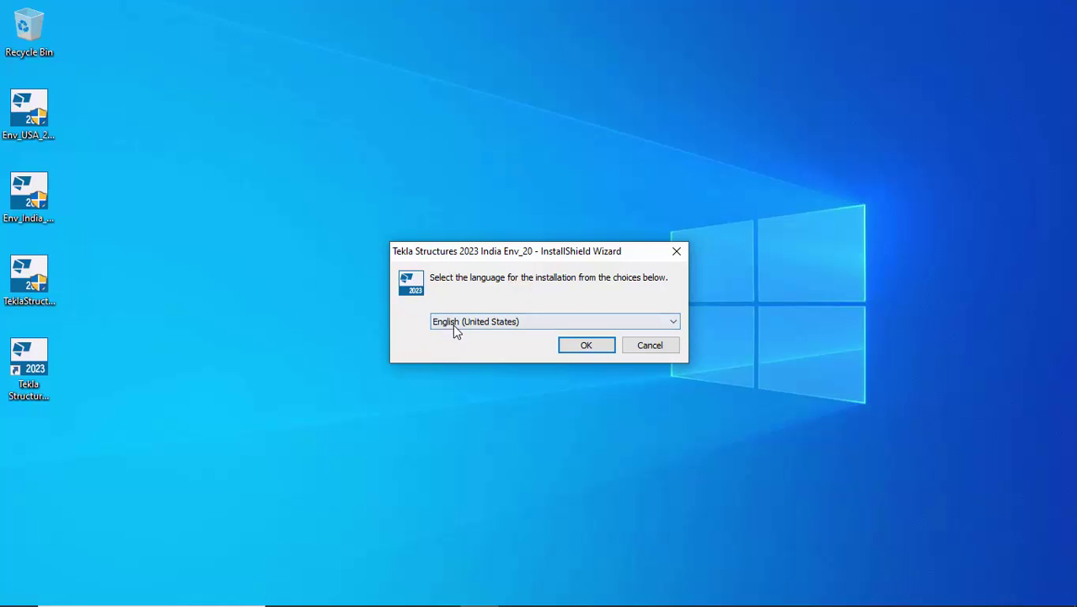
left_click(586, 346)
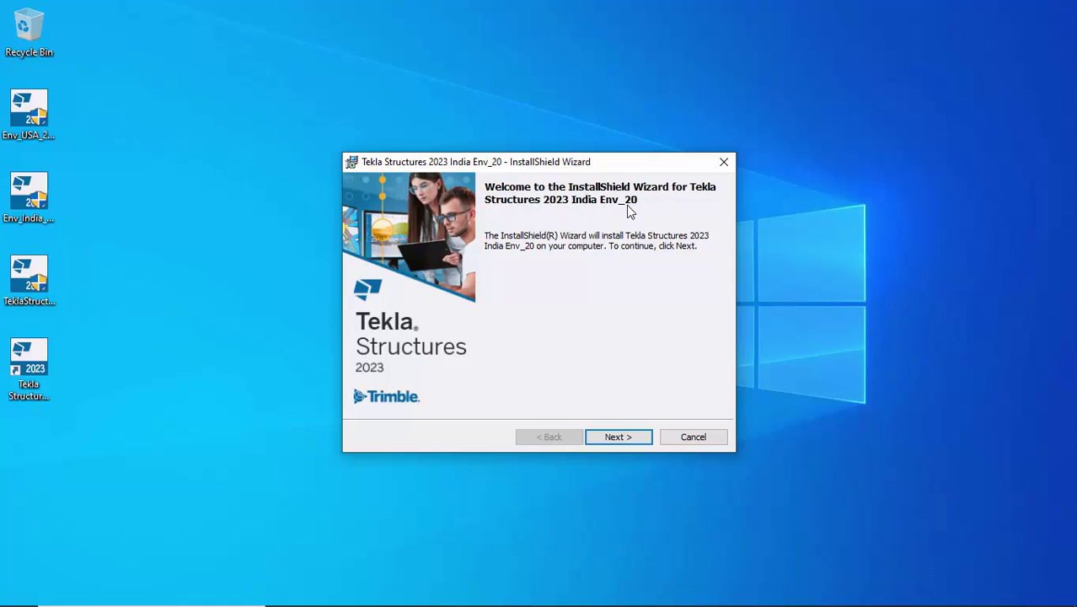
- Start installing the India environment with its content installed now, and bring up the extension installation progress window
left_click(624, 439)
left_click(620, 438)
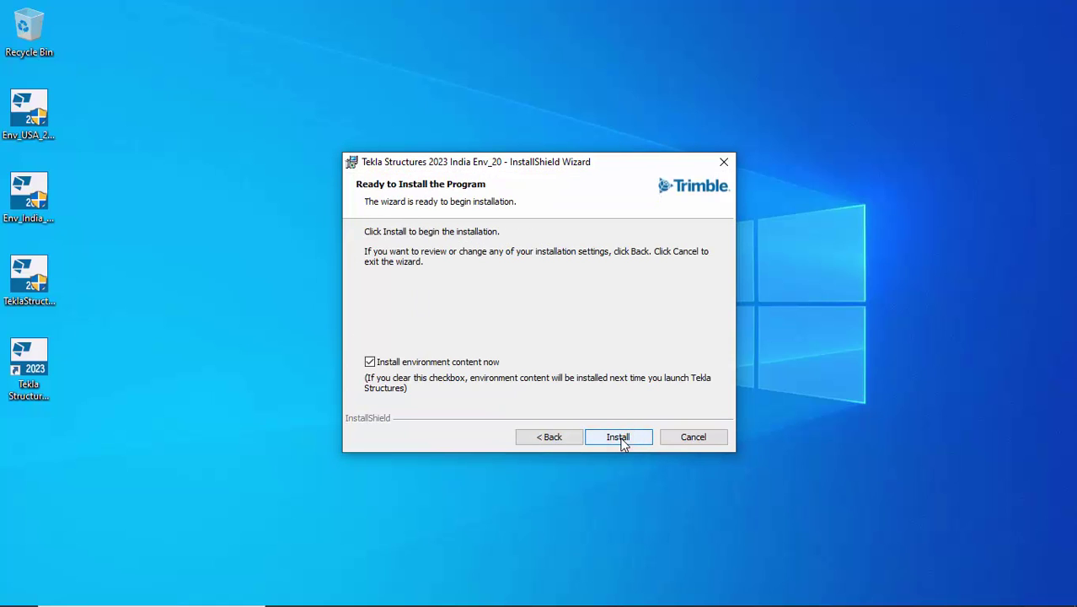
left_click(625, 438)
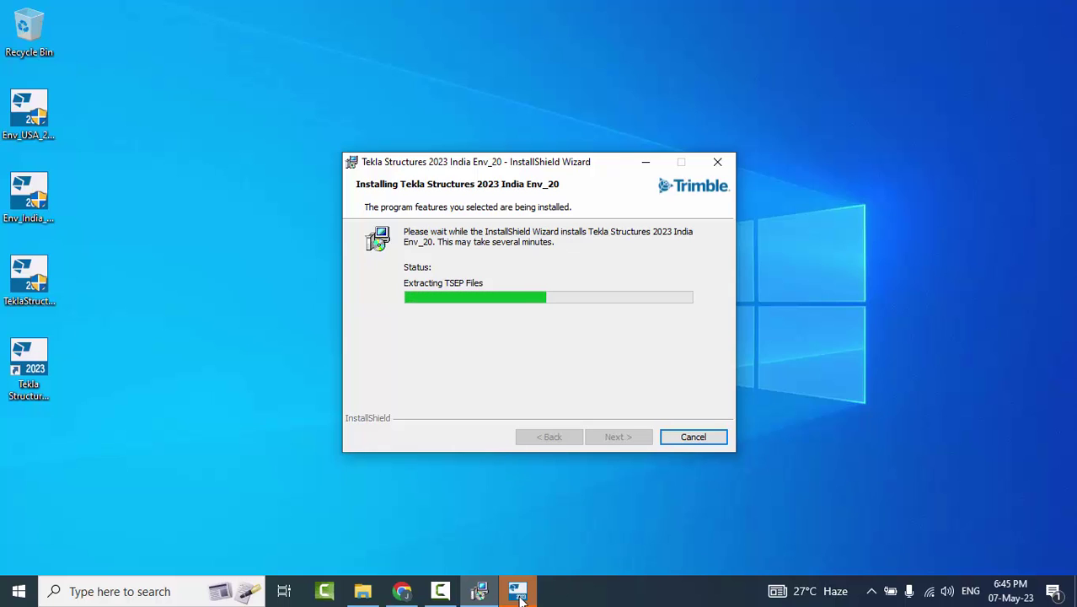
mouse_move(520, 598)
left_click(492, 510)
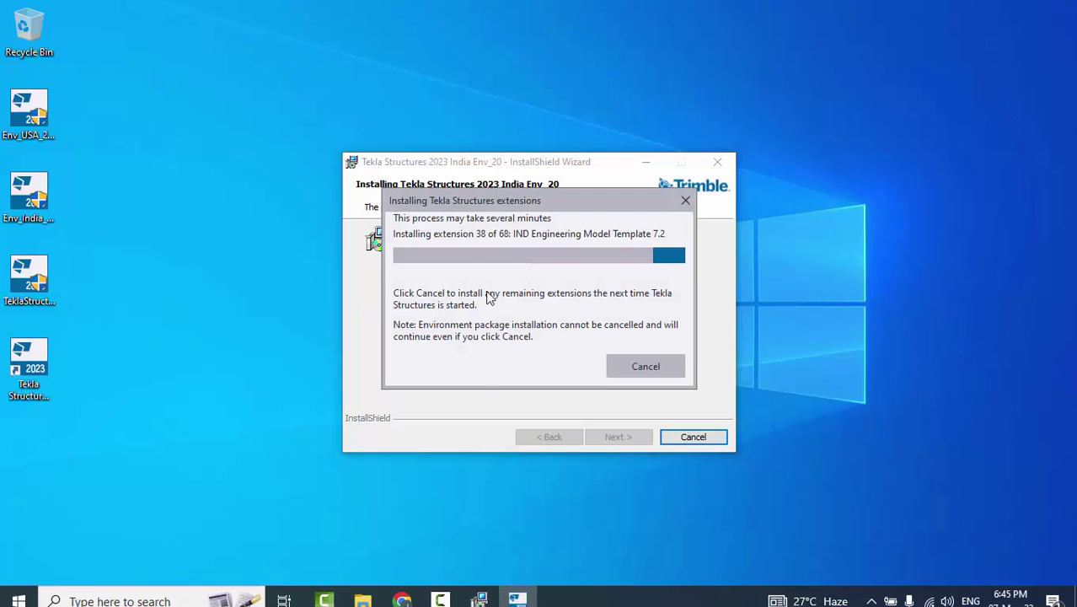